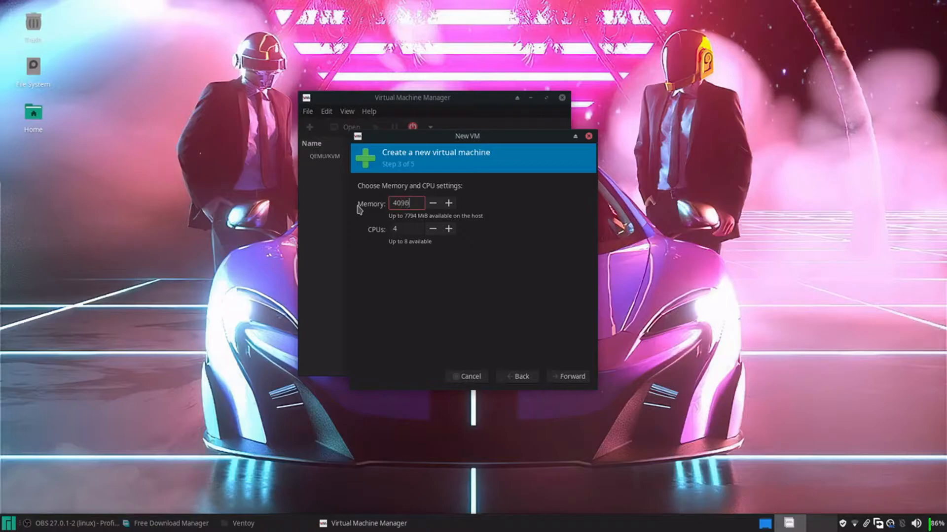
Move on to the storage step and change the disk image size from 20 to 36 GiB
{"action": "left_click", "coordinate": [572, 378]}
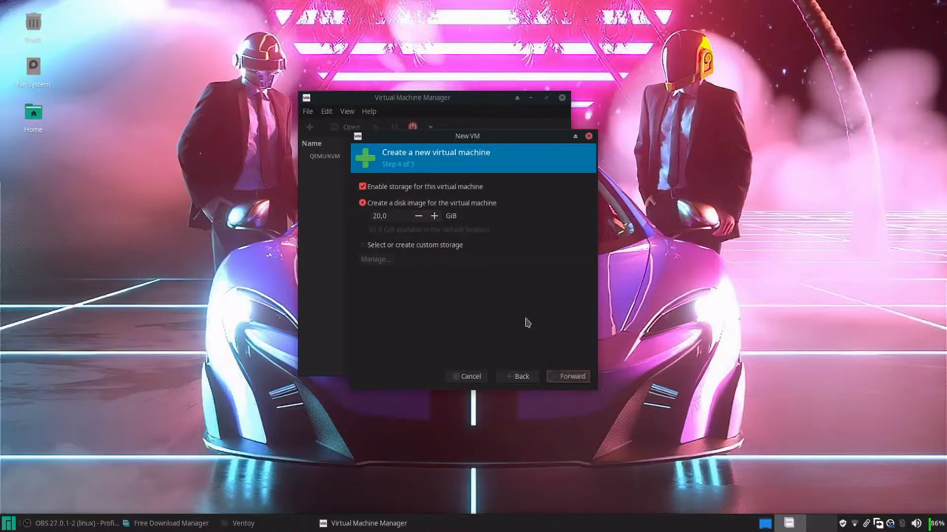
{"action": "double_click", "coordinate": [380, 216]}
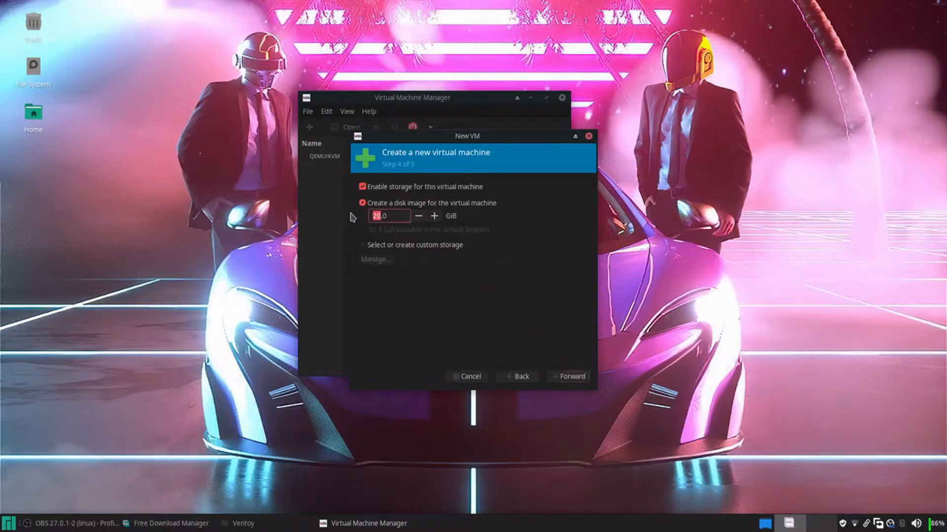
{"action": "type", "text": "36"}
On the final summary step, enable 'Customize configuration before install'
{"action": "left_click", "coordinate": [566, 379]}
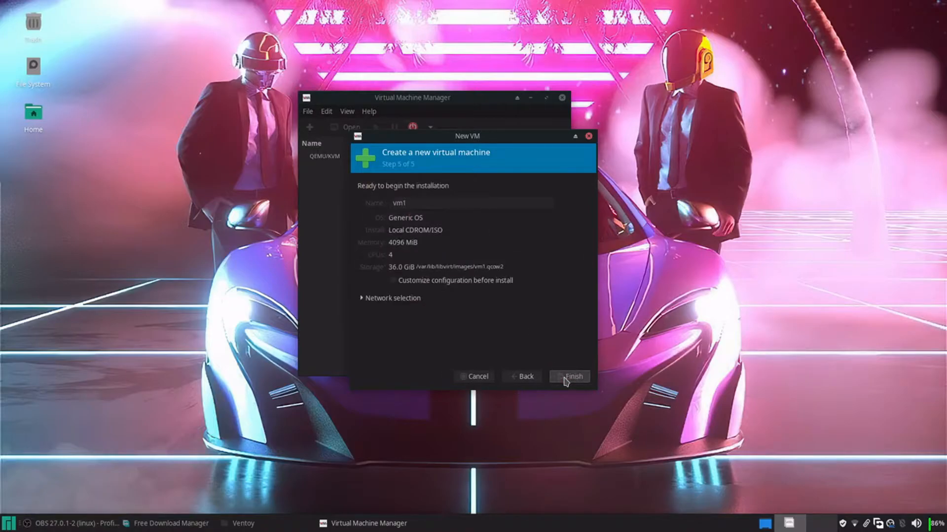
{"action": "left_click", "coordinate": [421, 280]}
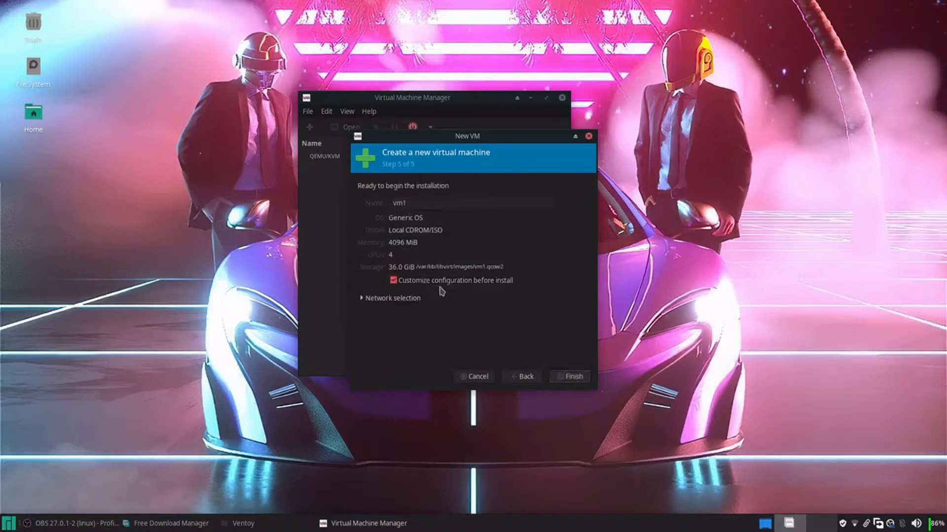
{"action": "left_click", "coordinate": [560, 377]}
Try naming the VM 'openbsd qemu-kvm' and dismiss the invalid guest name error
{"action": "double_click", "coordinate": [418, 200]}
{"action": "key", "text": "BackSpace"}
{"action": "type", "text": "openbsd"}
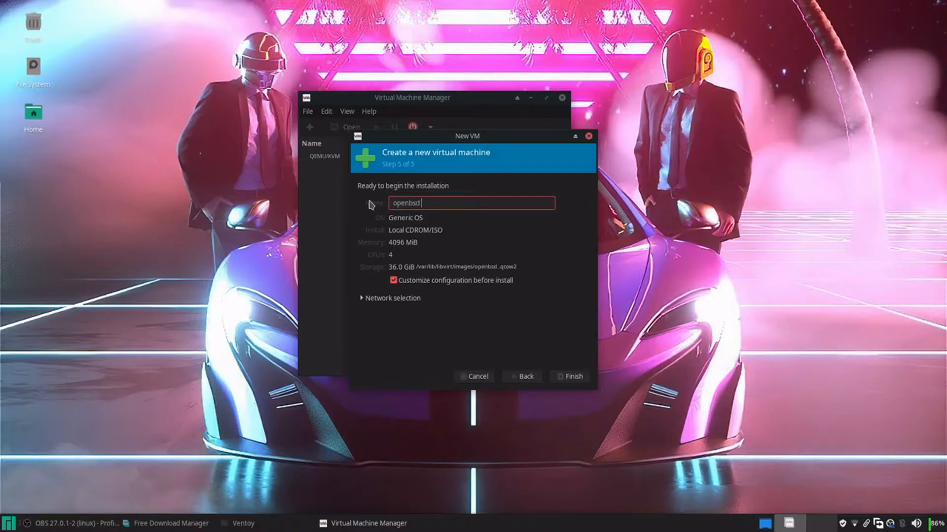
{"action": "type", "text": " qemu-kvm"}
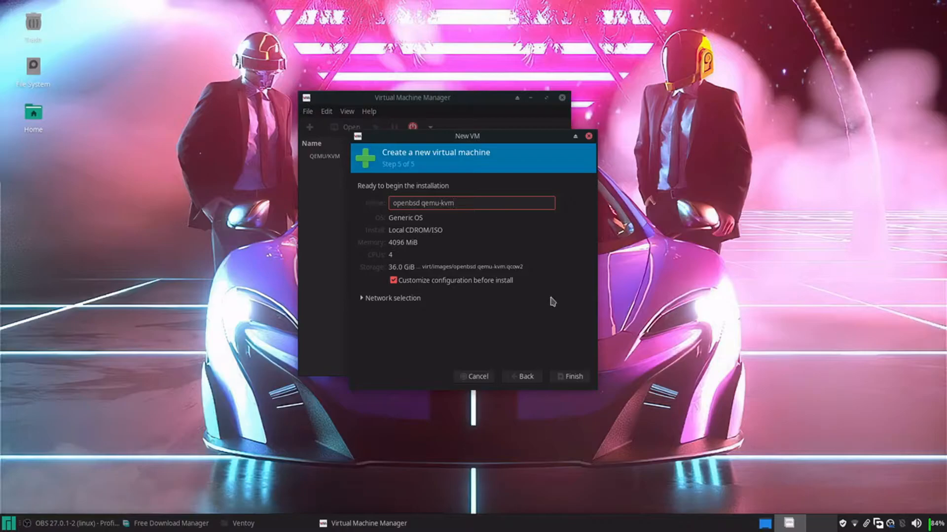
{"action": "left_click", "coordinate": [562, 373]}
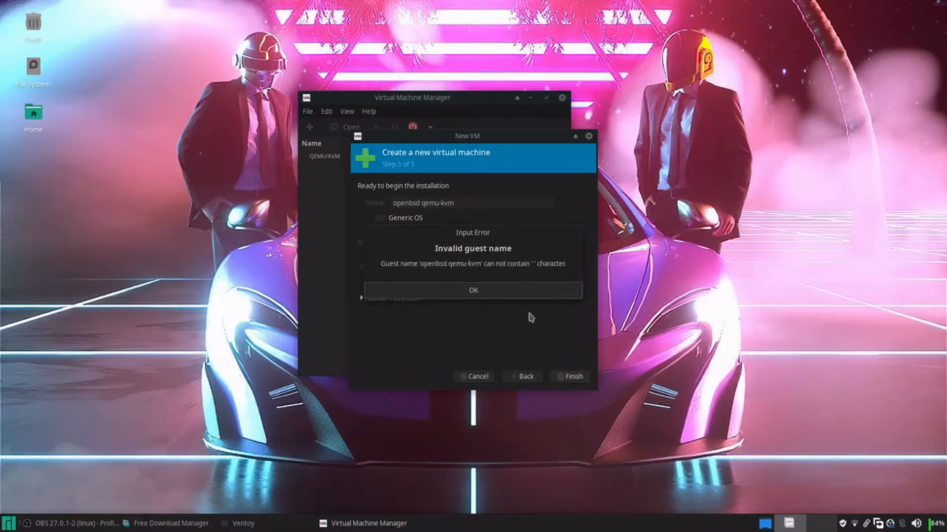
{"action": "left_click", "coordinate": [499, 295]}
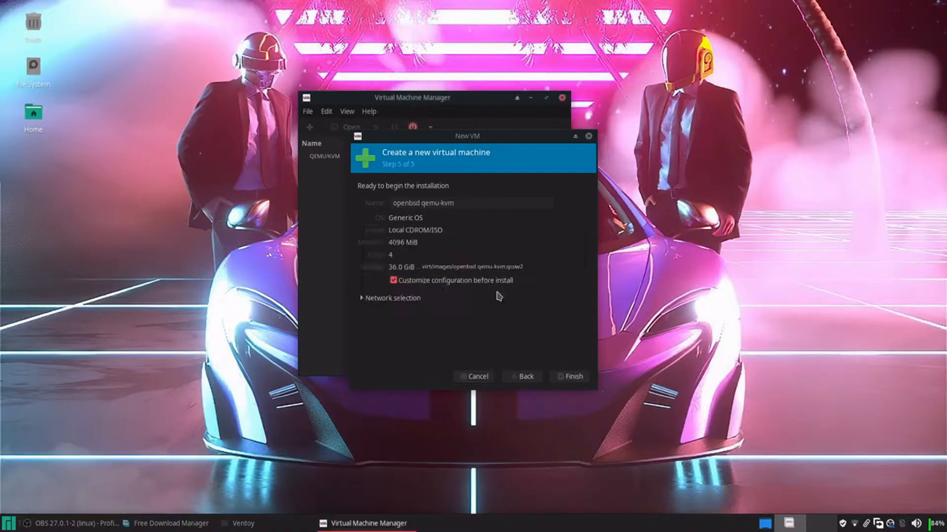
Trim the name to plain 'openbsd', create the VM, and start the default network
{"action": "left_click", "coordinate": [459, 200]}
{"action": "key", "text": "BackSpace"}
{"action": "key", "text": "BackSpace"}
{"action": "key", "text": "BackSpace"}
{"action": "key", "text": "BackSpace"}
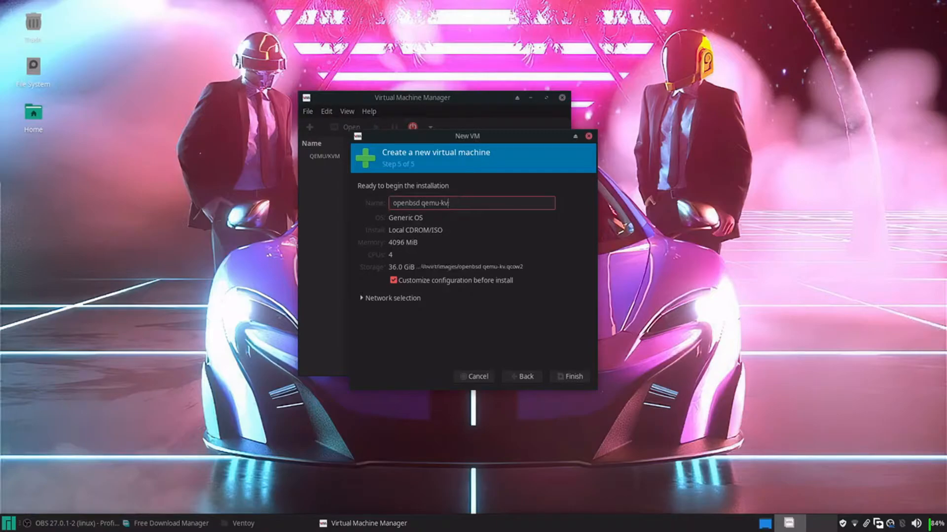
{"action": "left_click", "coordinate": [579, 376]}
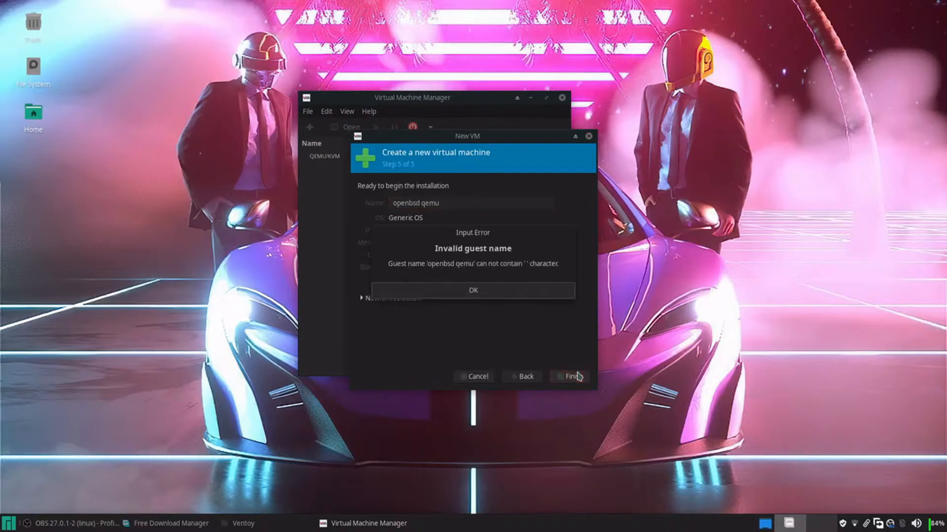
{"action": "left_click", "coordinate": [516, 291]}
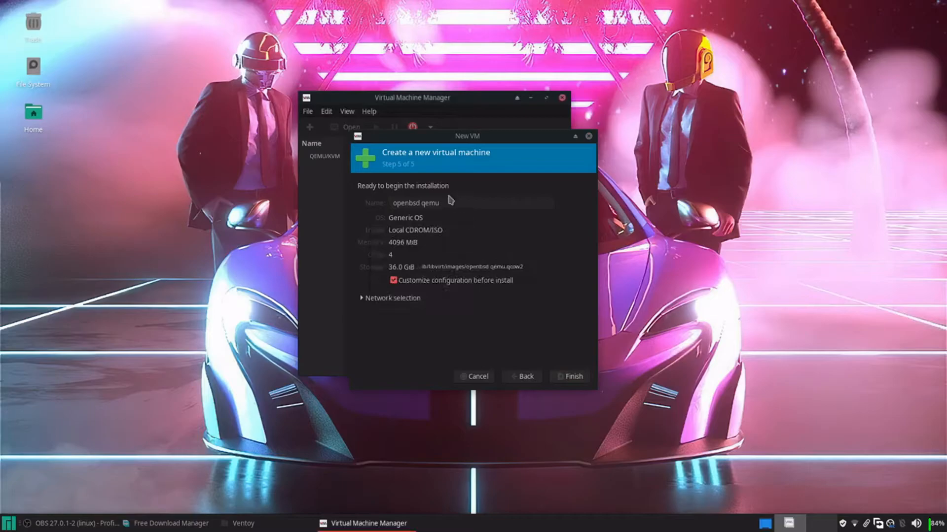
{"action": "left_click", "coordinate": [450, 200]}
{"action": "key", "text": "BackSpace"}
{"action": "key", "text": "BackSpace"}
{"action": "key", "text": "BackSpace"}
{"action": "key", "text": "BackSpace"}
{"action": "key", "text": "BackSpace"}
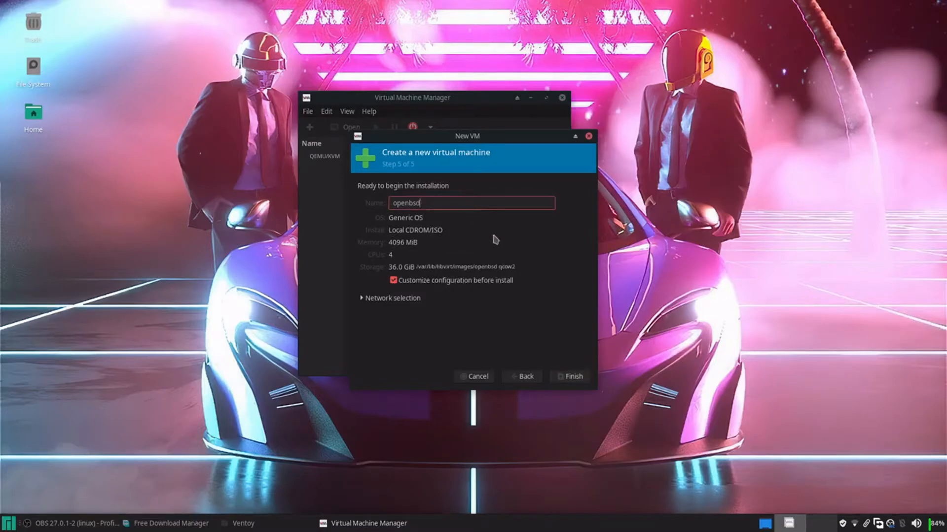
{"action": "left_click", "coordinate": [572, 376]}
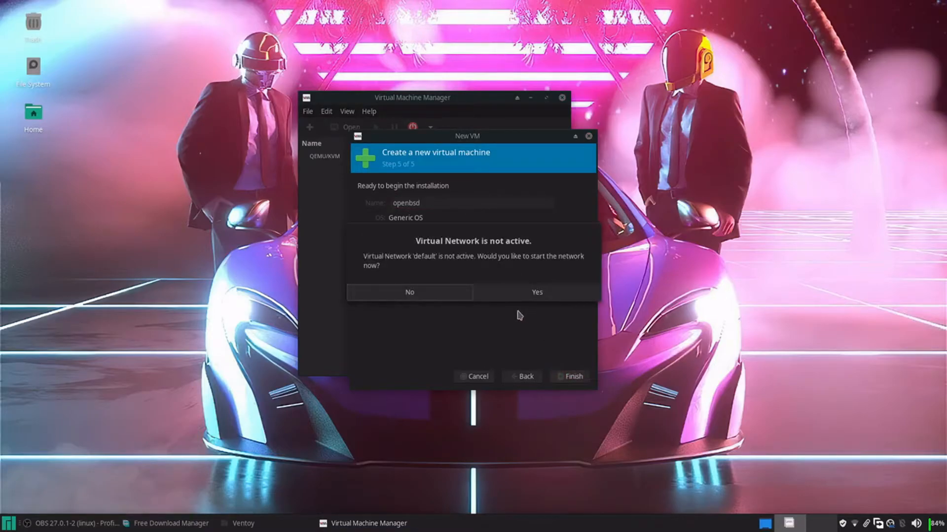
{"action": "left_click", "coordinate": [495, 294]}
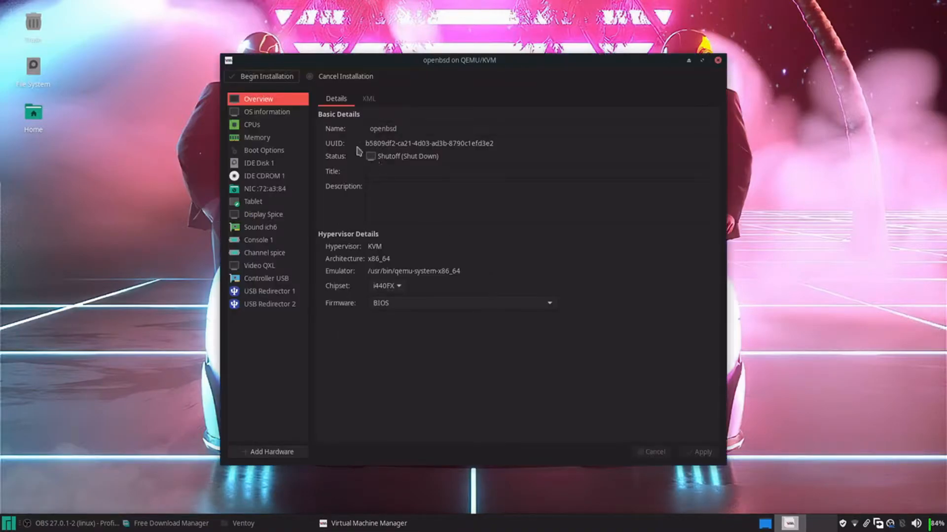
Review the overview, CPU, memory and boot settings, then set the disk bus to VirtIO
{"action": "left_click", "coordinate": [277, 112]}
{"action": "left_click", "coordinate": [277, 125]}
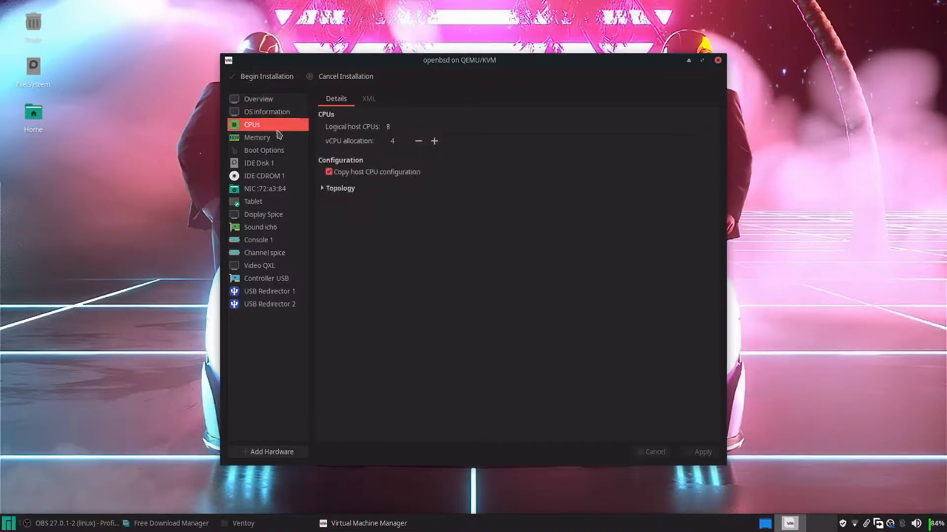
{"action": "left_click", "coordinate": [278, 139]}
{"action": "left_click", "coordinate": [274, 150]}
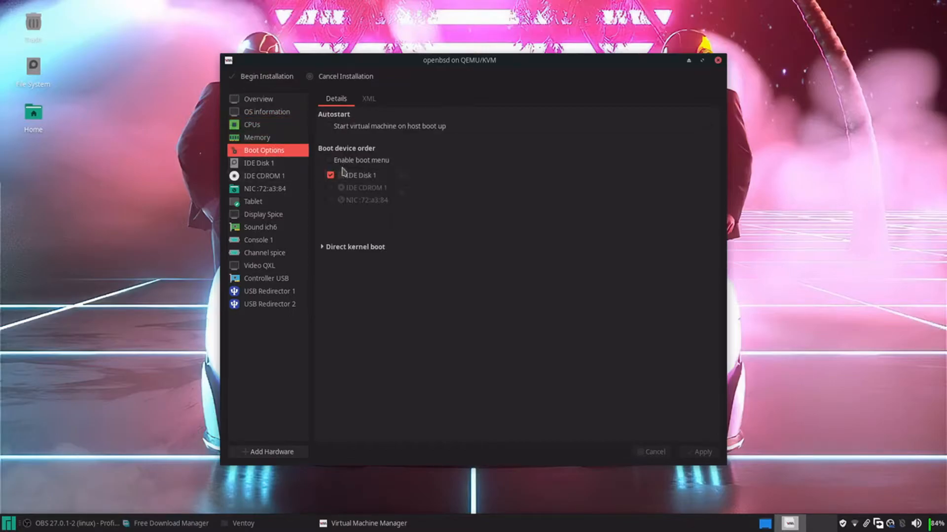
{"action": "left_click", "coordinate": [285, 165]}
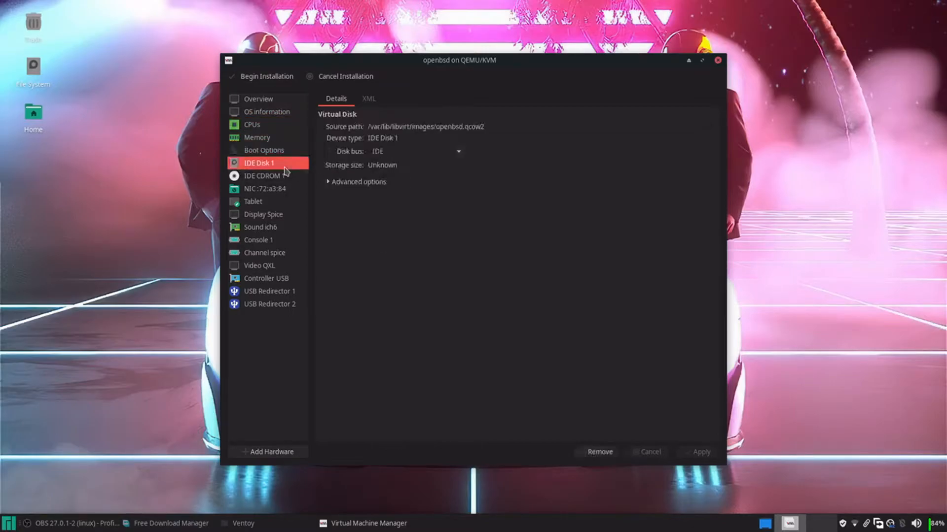
{"action": "left_click", "coordinate": [458, 151]}
{"action": "left_click", "coordinate": [434, 233]}
{"action": "left_click", "coordinate": [704, 453]}
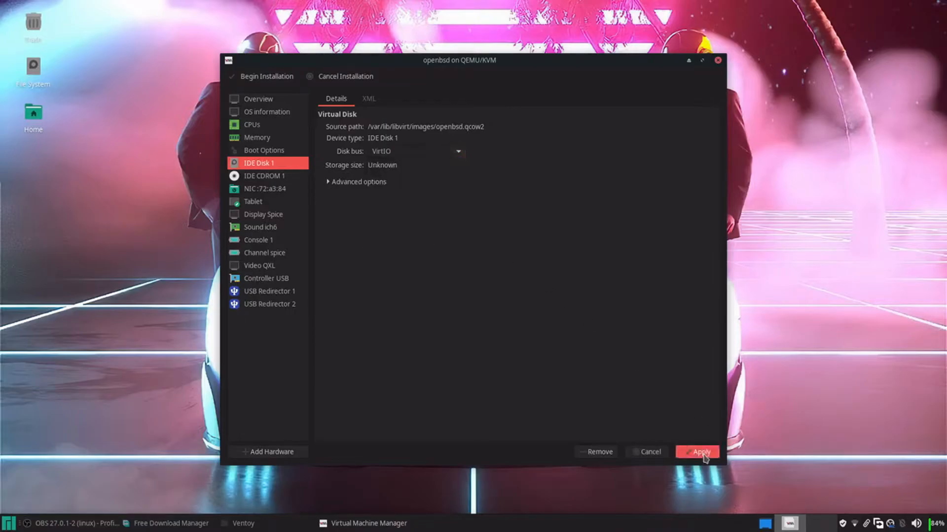
Switch the CD-ROM drive's bus to SATA
{"action": "left_click", "coordinate": [261, 176]}
{"action": "left_click", "coordinate": [458, 156]}
{"action": "left_click", "coordinate": [448, 188]}
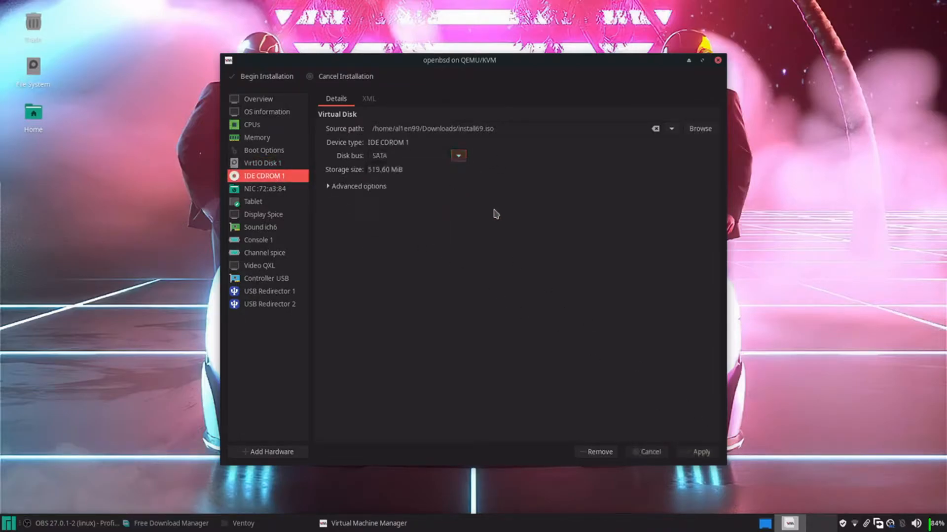
{"action": "left_click", "coordinate": [698, 453]}
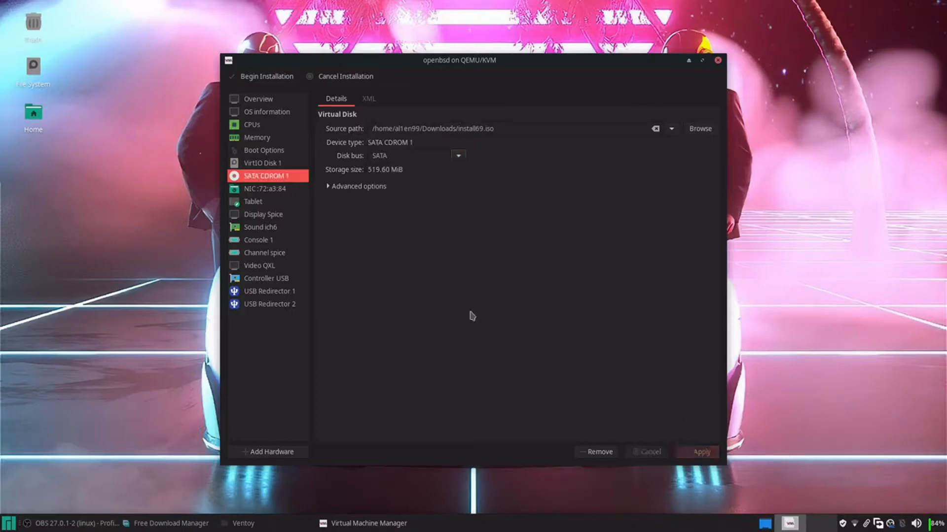
Set the network card's device model to virtio
{"action": "left_click", "coordinate": [260, 191]}
{"action": "left_click", "coordinate": [469, 147]}
{"action": "left_click", "coordinate": [417, 212]}
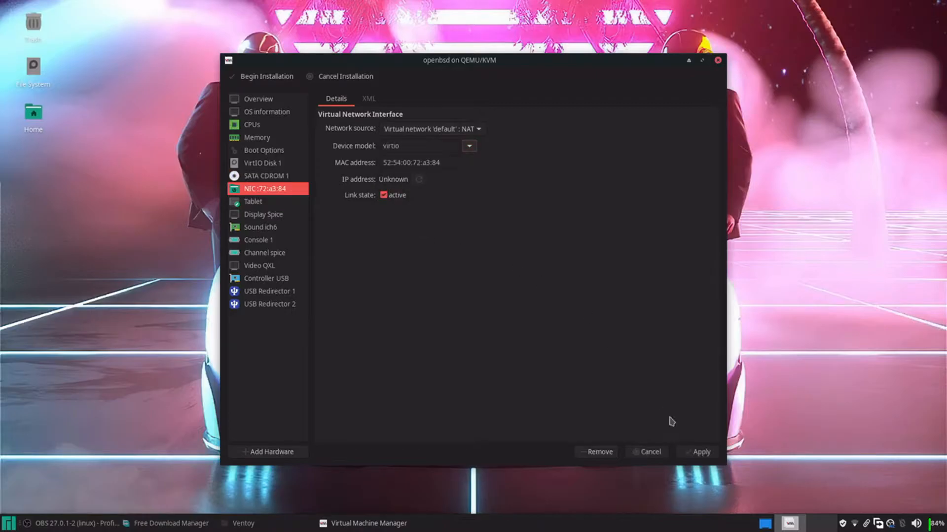
{"action": "left_click", "coordinate": [695, 450]}
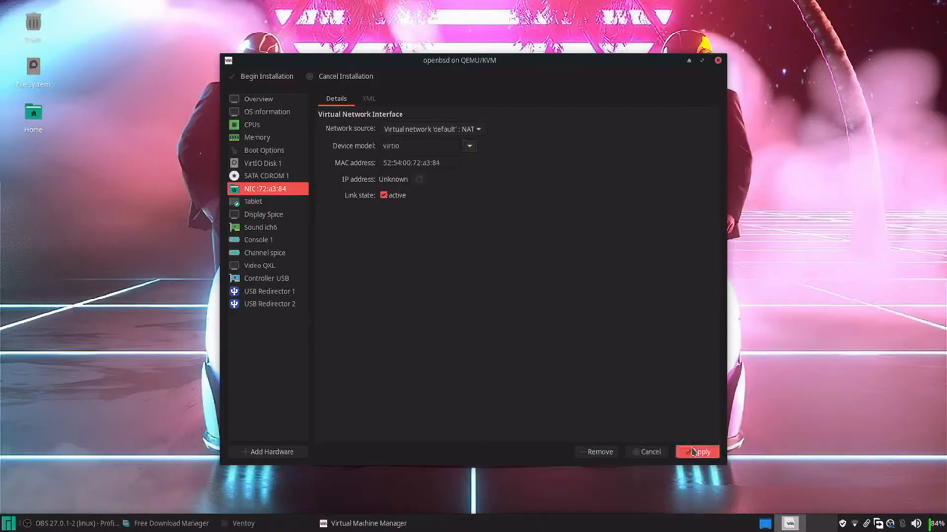
Set the video model to Virtio with 3D acceleration enabled
{"action": "left_click", "coordinate": [273, 215]}
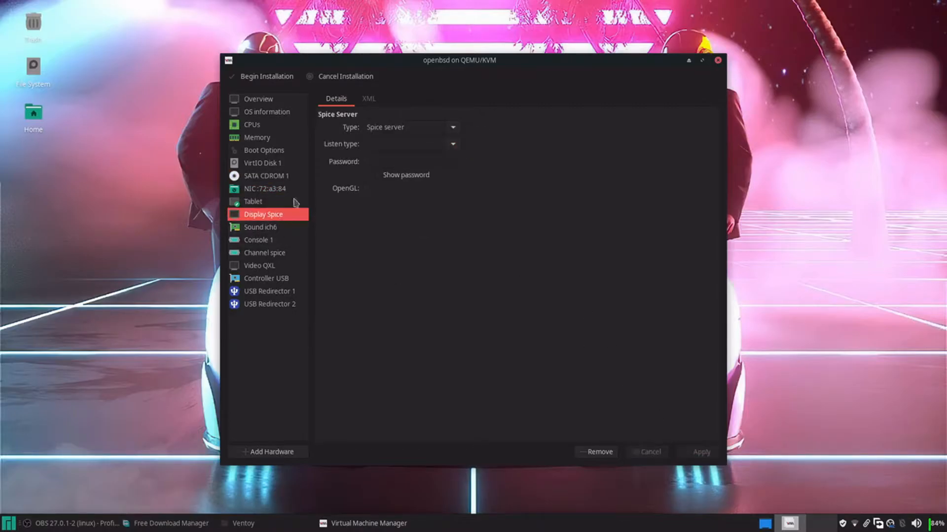
{"action": "left_click", "coordinate": [274, 228]}
{"action": "left_click", "coordinate": [270, 240]}
{"action": "left_click", "coordinate": [269, 253]}
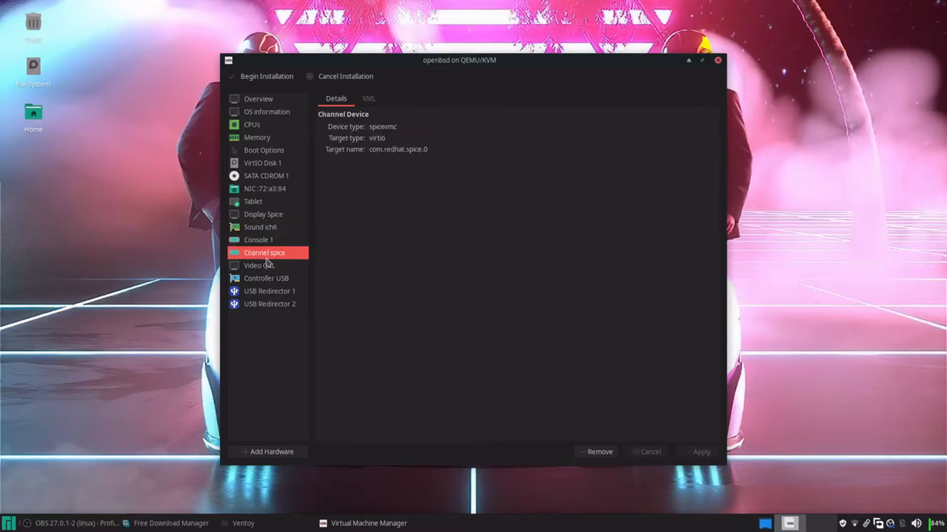
{"action": "left_click", "coordinate": [269, 266]}
{"action": "left_click", "coordinate": [435, 130]}
{"action": "left_click", "coordinate": [371, 205]}
{"action": "left_click", "coordinate": [374, 142]}
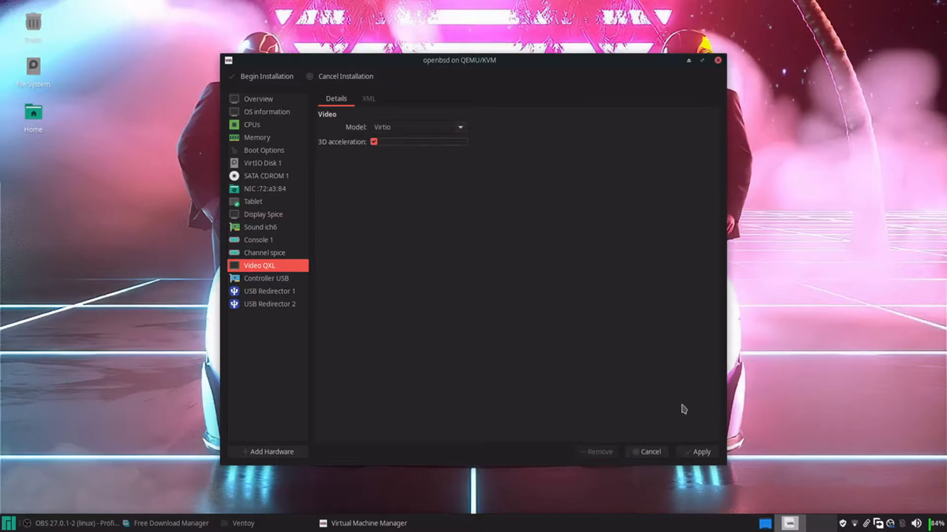
{"action": "left_click", "coordinate": [690, 452]}
Set the USB controller to USB 3 and begin the installation
{"action": "left_click", "coordinate": [301, 279]}
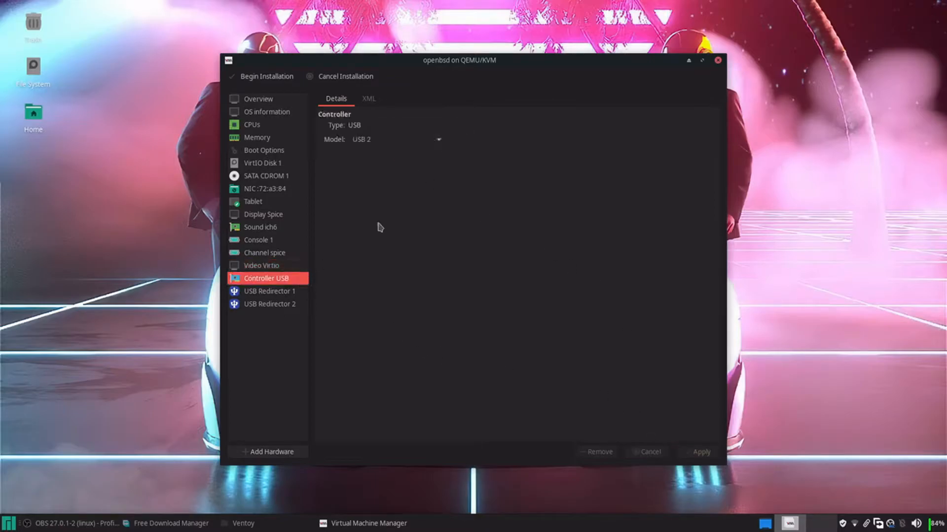
{"action": "left_click", "coordinate": [441, 143]}
{"action": "left_click", "coordinate": [427, 156]}
{"action": "left_click", "coordinate": [700, 452]}
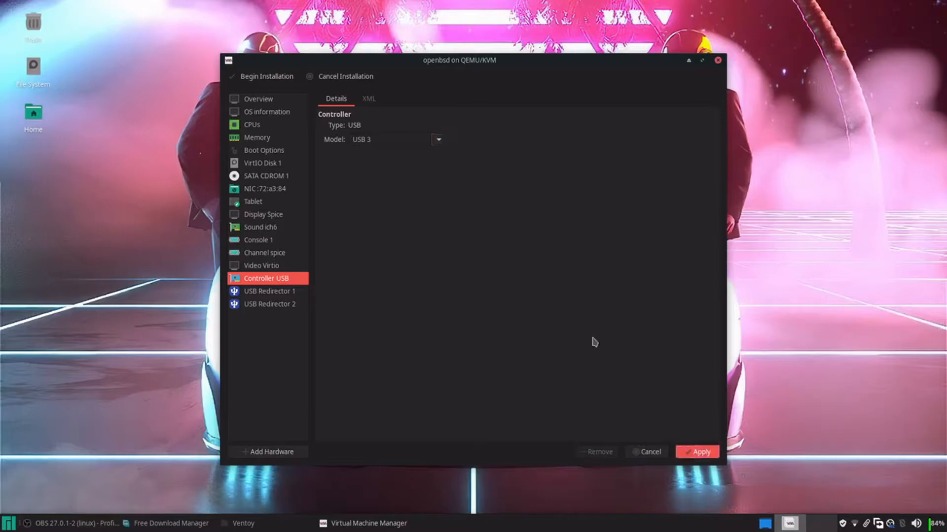
{"action": "left_click", "coordinate": [262, 79]}
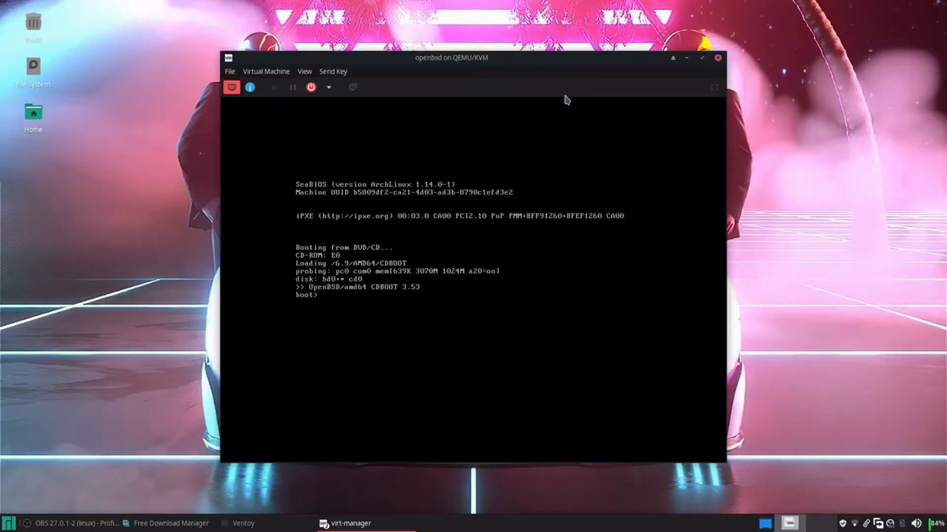
Boot the bsd.rd install kernel from the CDBOOT boot> prompt
{"action": "left_click_drag", "start_coordinate": [536, 57], "coordinate": [537, 47]}
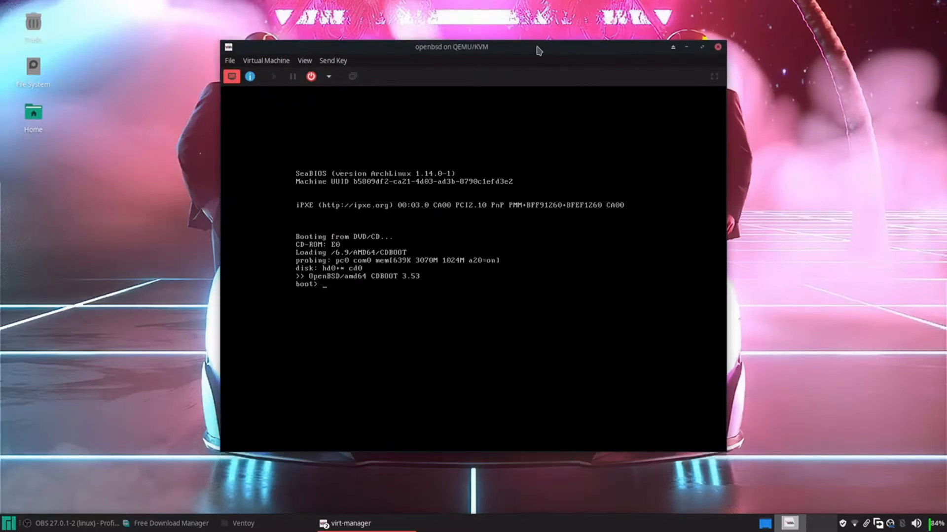
{"action": "key", "text": "Return"}
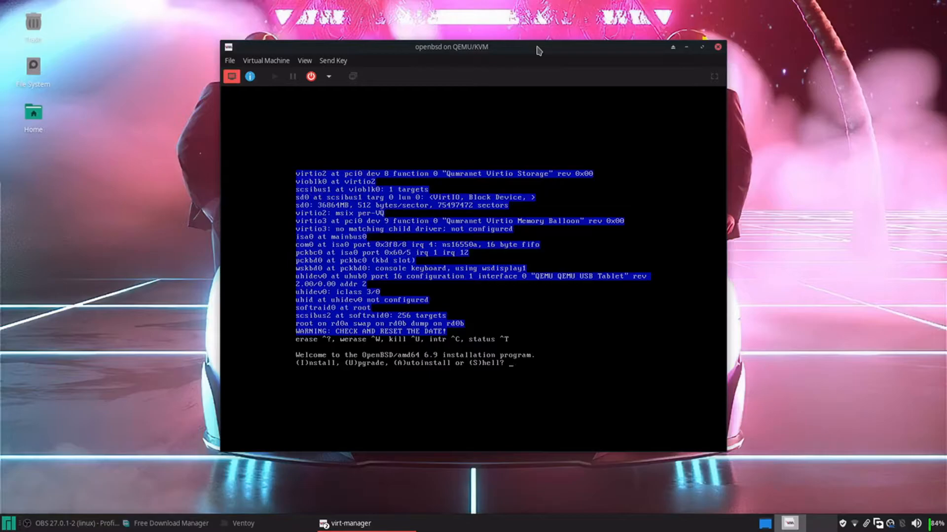
Choose Install, keep the default keyboard, set hostname OpenBSD, and use DHCP on vio0
{"action": "left_click", "coordinate": [487, 305]}
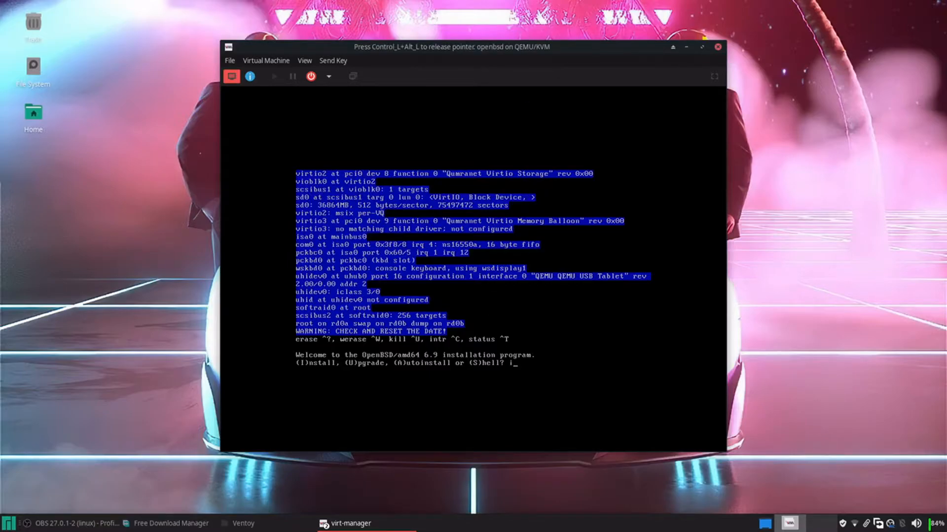
{"action": "type", "text": "i"}
{"action": "key", "text": "Return"}
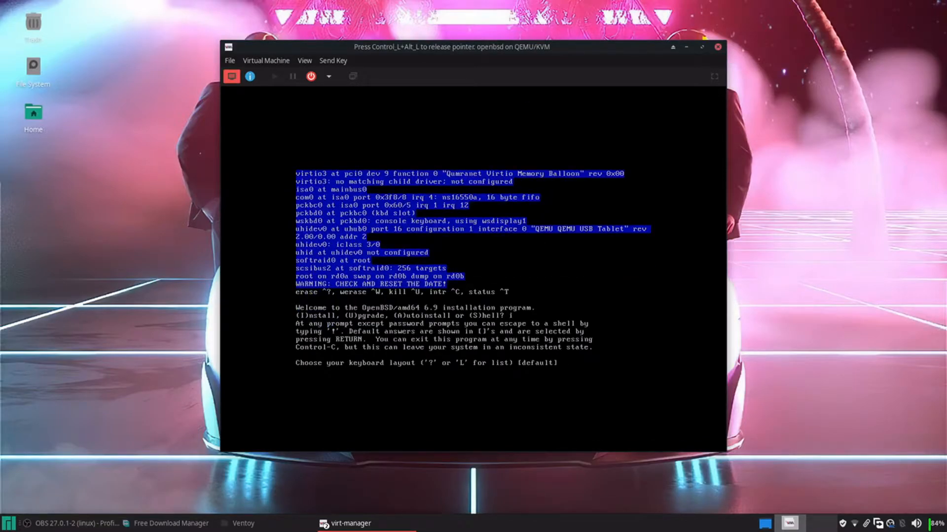
{"action": "key", "text": "Return"}
{"action": "type", "text": "OpenBSD"}
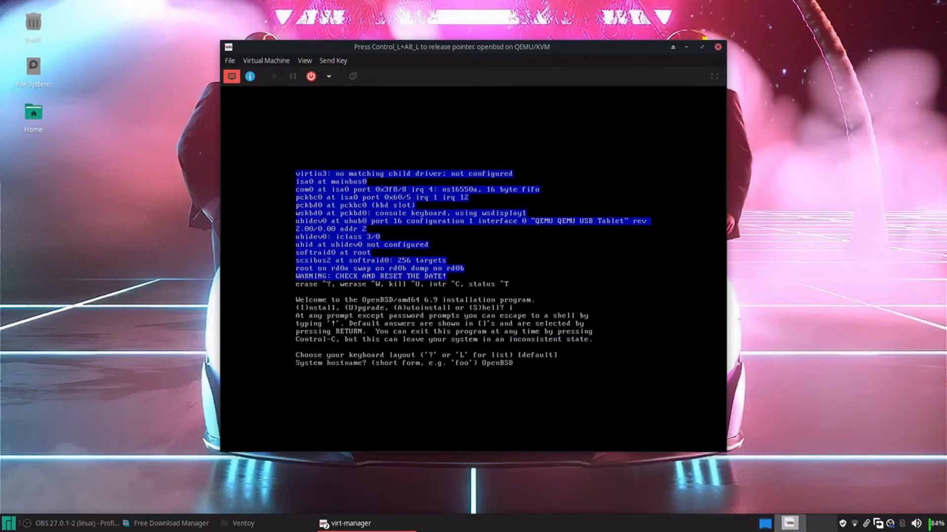
{"action": "key", "text": "Return"}
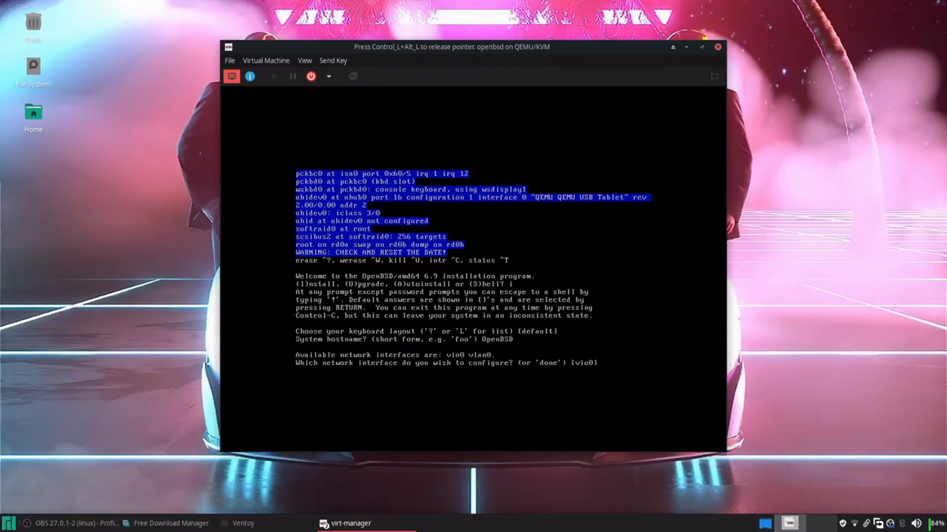
{"action": "key", "text": "Return"}
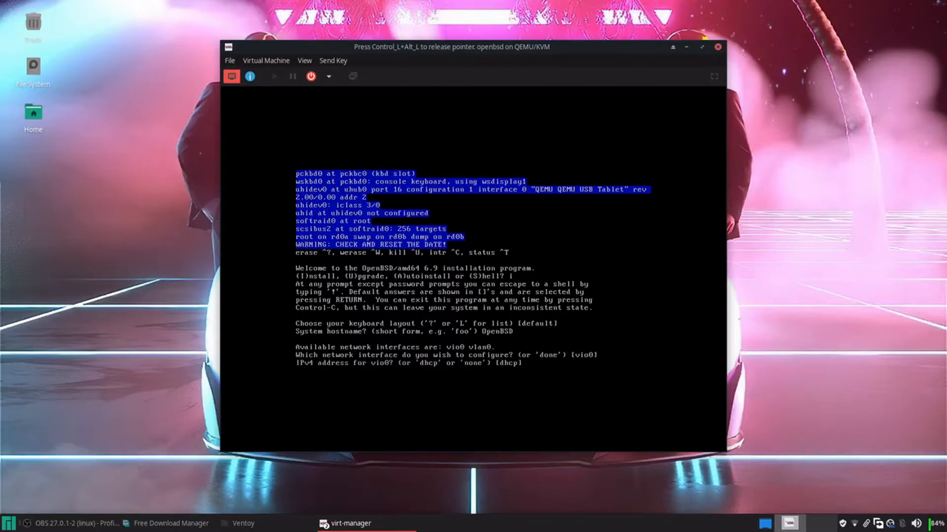
{"action": "key", "text": "Return"}
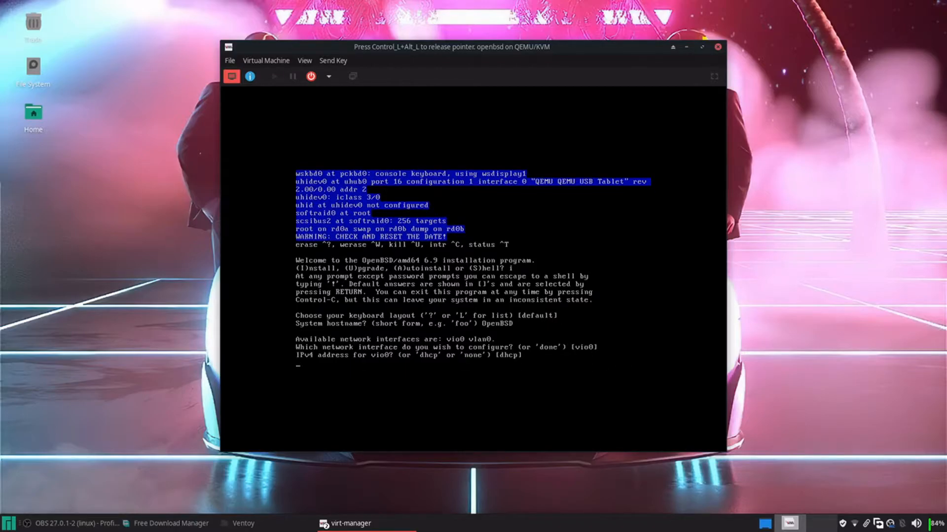
Use autoconf for IPv6, keep the default domain, set the root password, enable sshd and X
{"action": "type", "text": "autoconf' or 'none') [none] autoconf"}
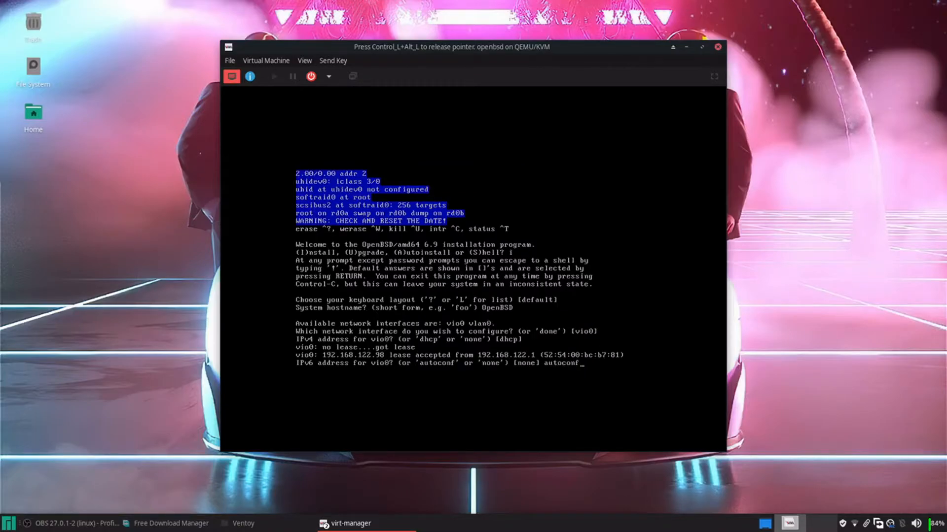
{"action": "key", "text": "Return"}
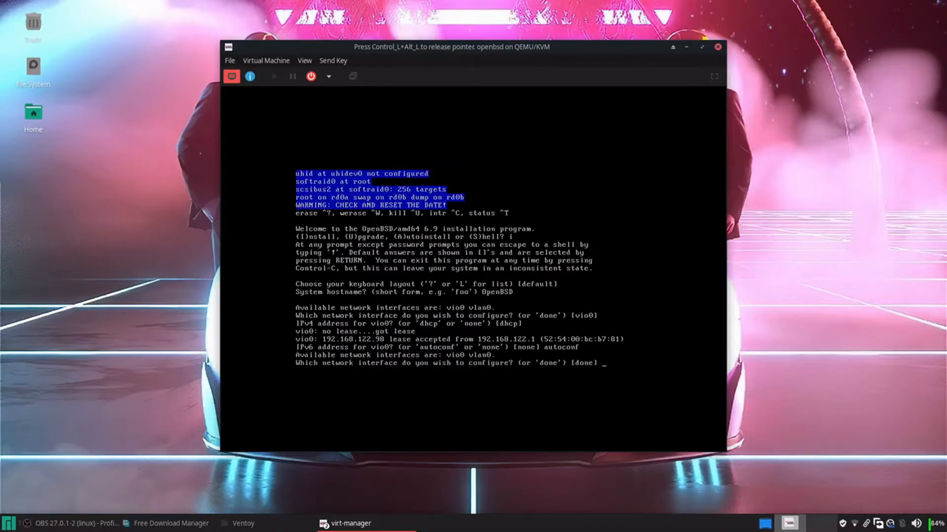
{"action": "key", "text": "Return"}
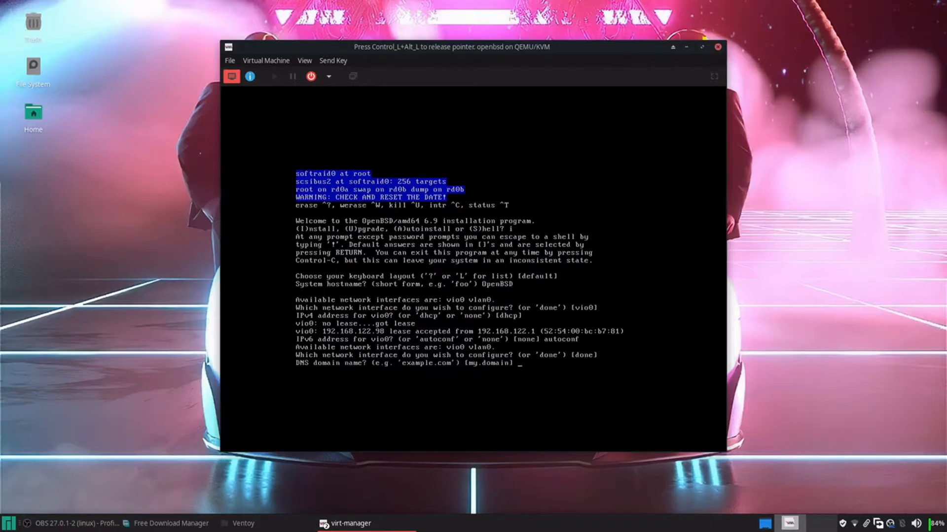
{"action": "key", "text": "Return"}
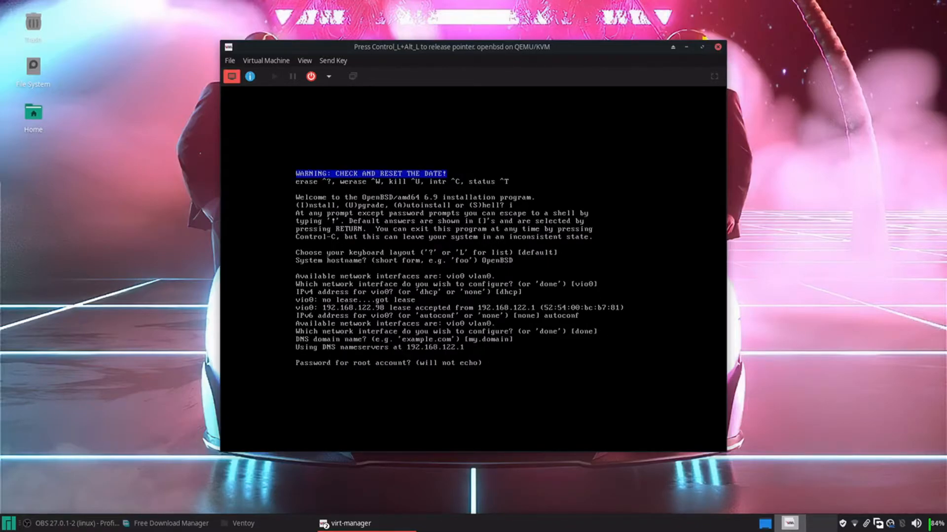
{"action": "key", "text": "Return"}
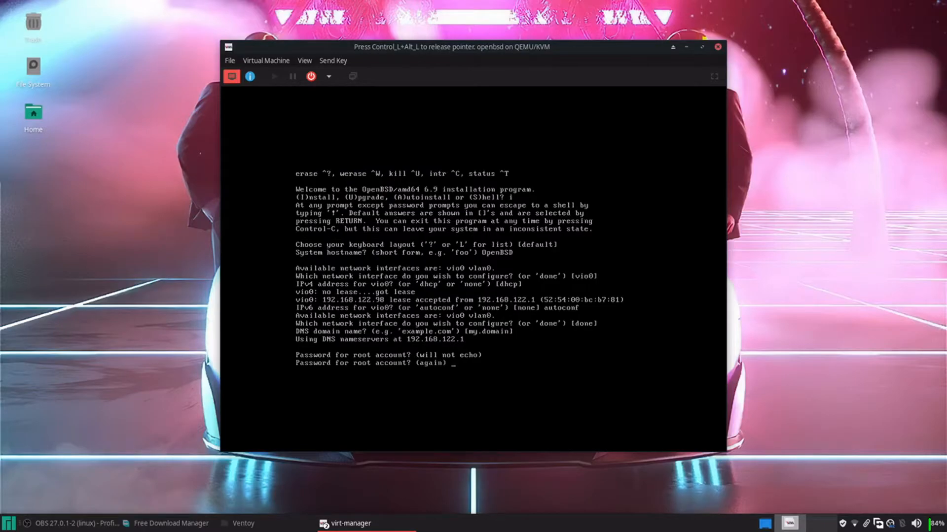
{"action": "key", "text": "Return"}
{"action": "key", "text": "Return"}
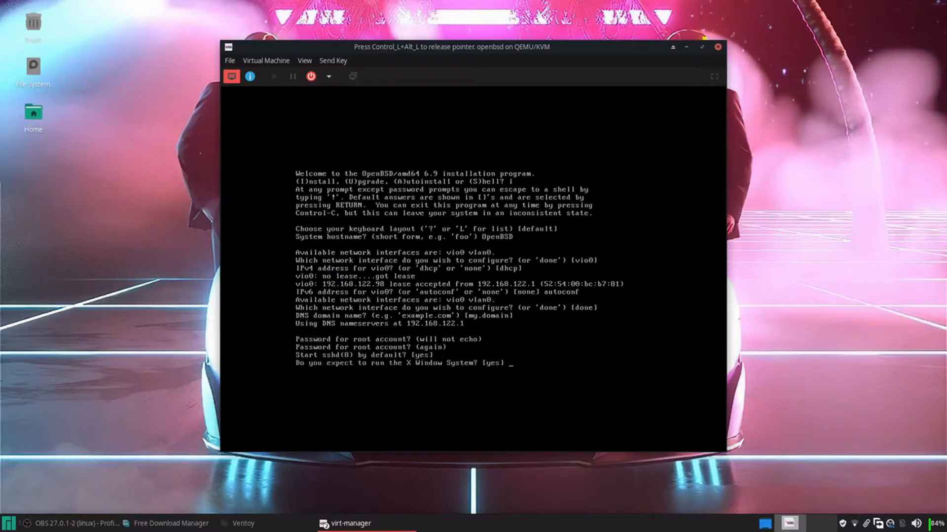
{"action": "key", "text": "Return"}
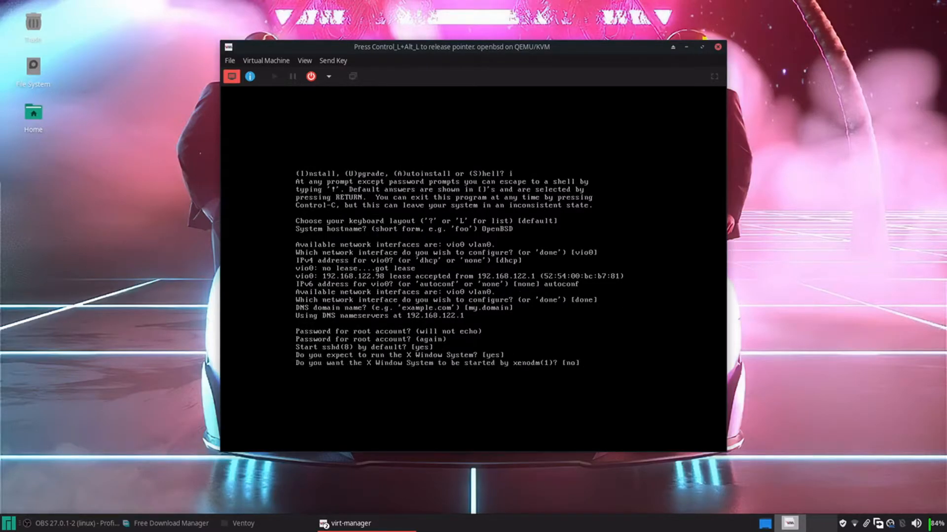
{"action": "key", "text": "Return"}
Create the regular user with full name and password, keep root ssh disallowed, pick Europe/Rome, use sd0
{"action": "key", "text": "Return"}
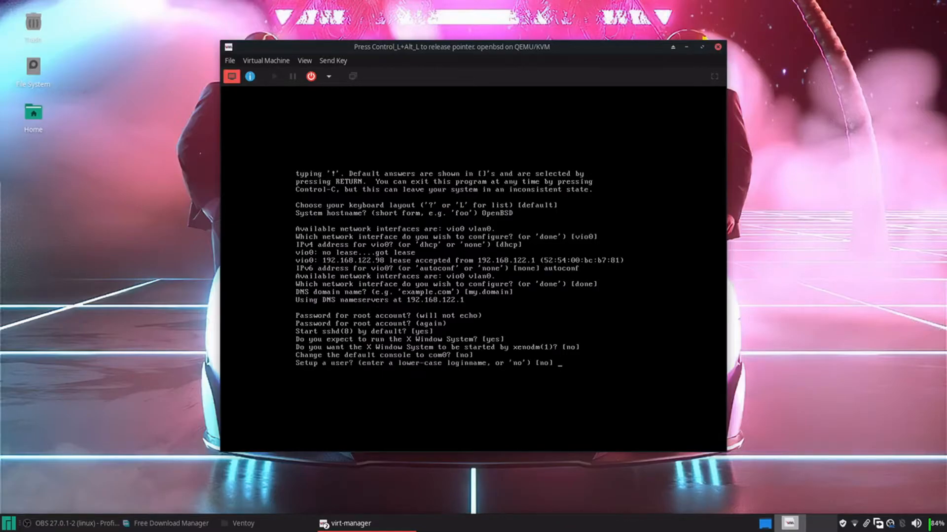
{"action": "type", "text": "john"}
{"action": "key", "text": "Return"}
{"action": "type", "text": "JOHN"}
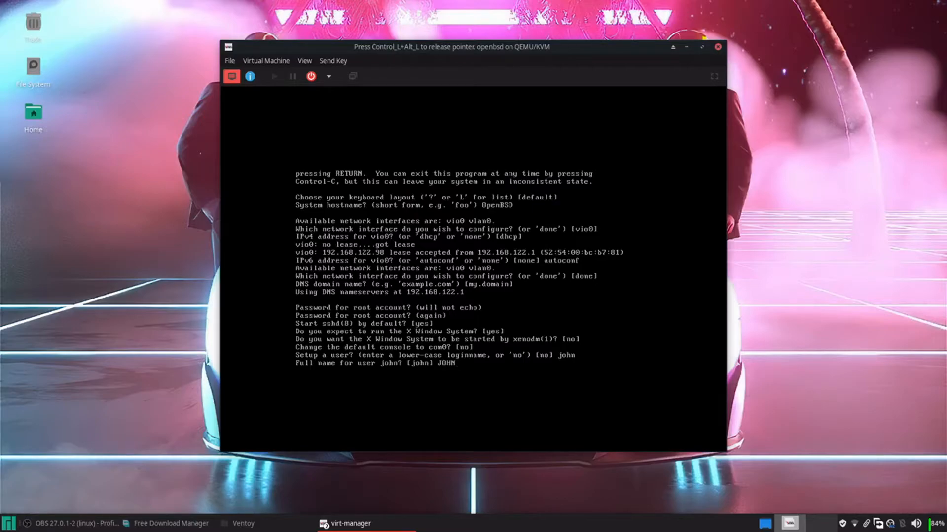
{"action": "key", "text": "Return"}
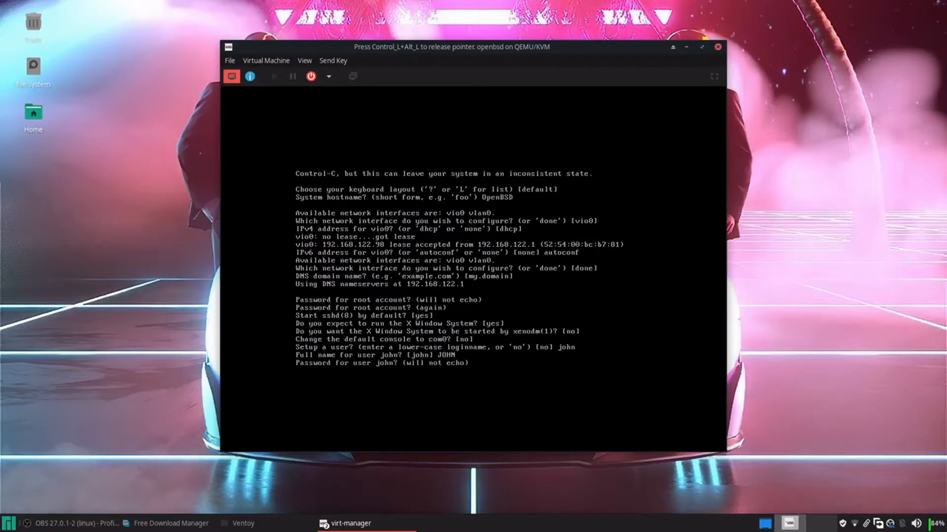
{"action": "key", "text": "Return"}
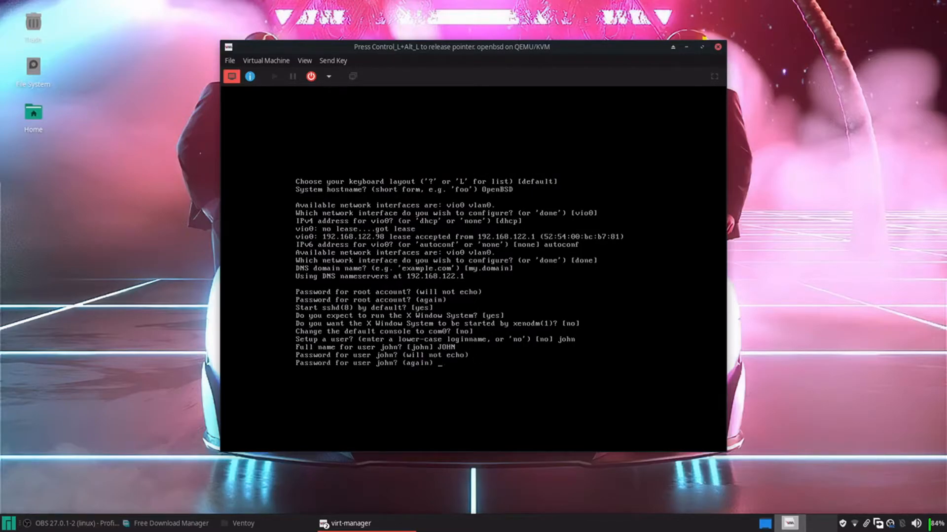
{"action": "key", "text": "Return"}
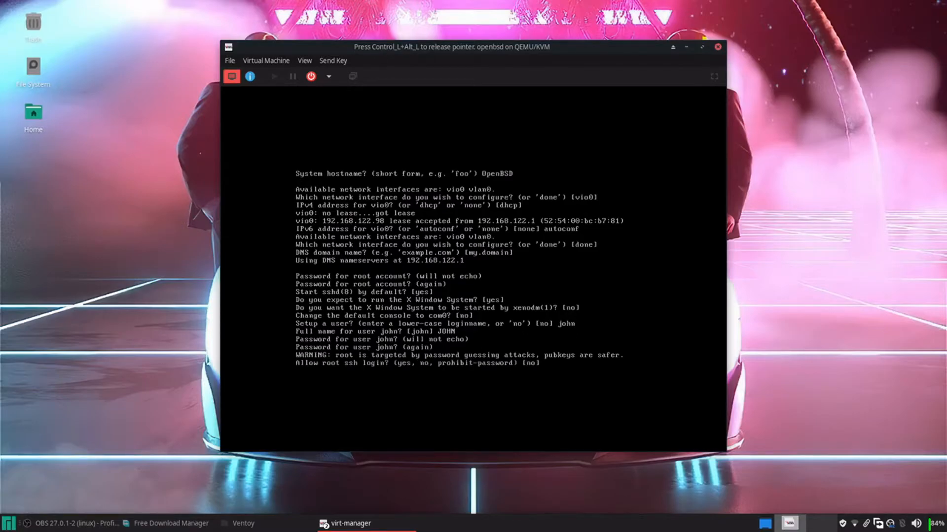
{"action": "key", "text": "Return"}
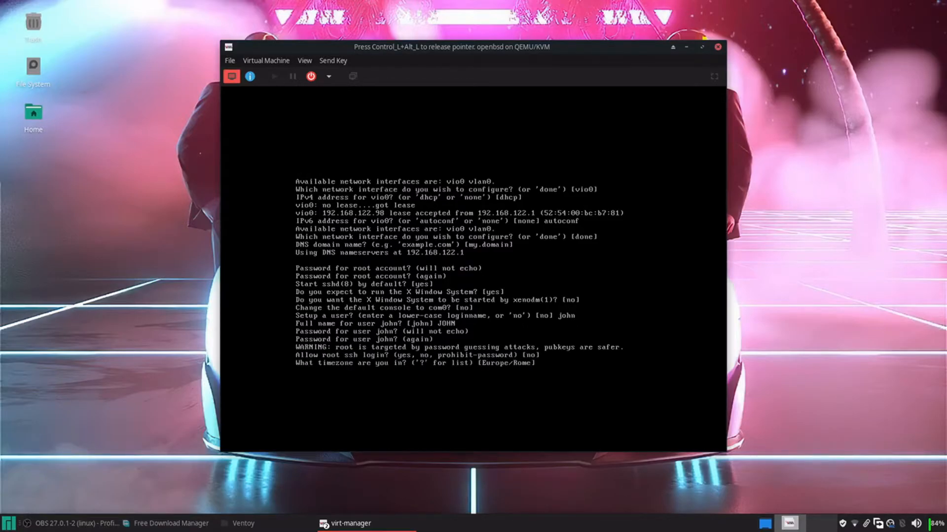
{"action": "key", "text": "Return"}
{"action": "key", "text": "Return"}
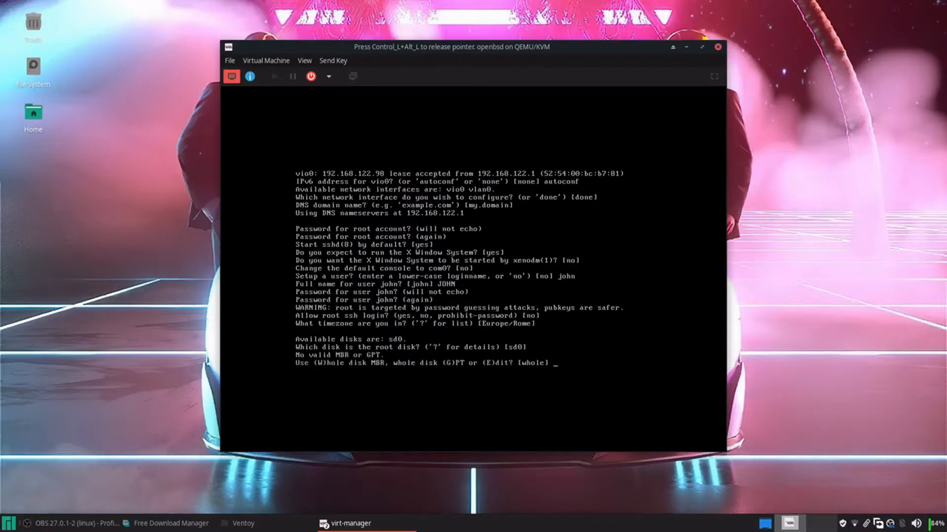
{"action": "key", "text": "Return"}
Accept the auto partition layout and all sets from cd0, continuing without signature verification
{"action": "key", "text": "Return"}
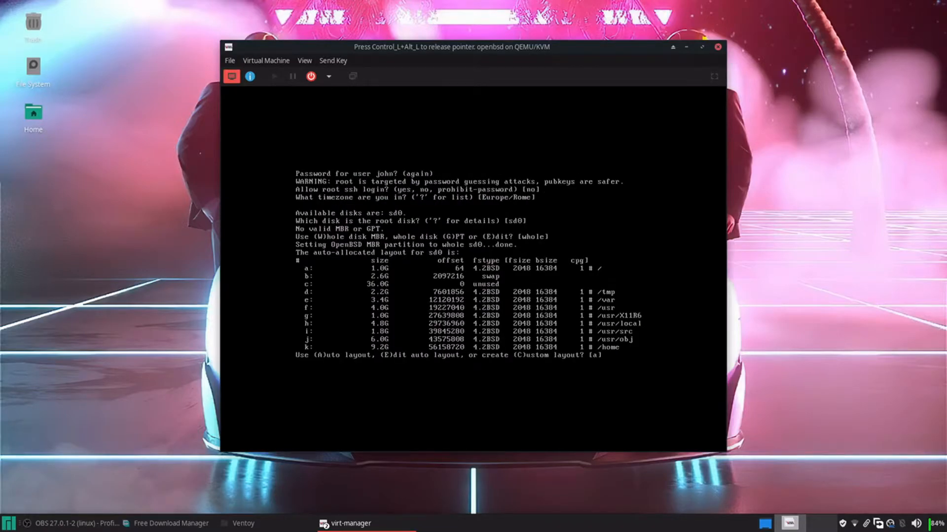
{"action": "key", "text": "Return"}
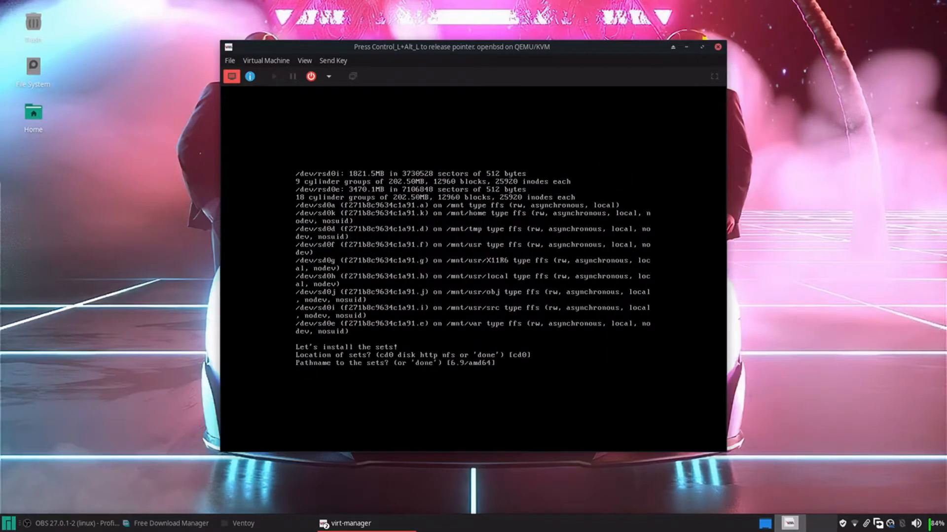
{"action": "key", "text": "Return"}
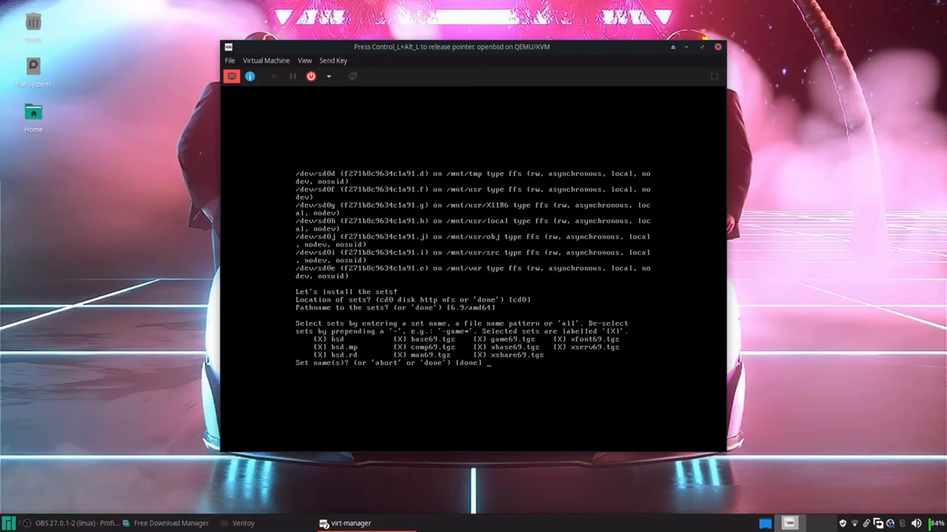
{"action": "key", "text": "Return"}
{"action": "type", "text": "yes"}
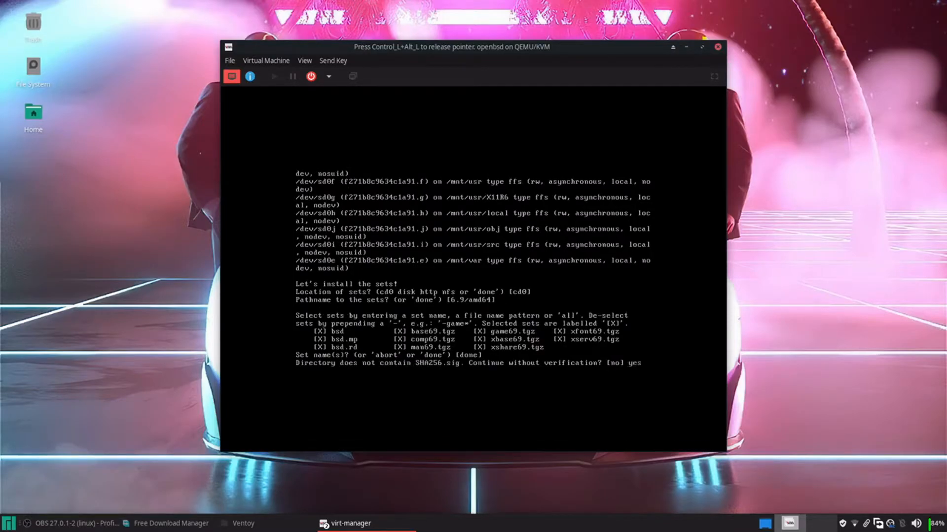
{"action": "key", "text": "Return"}
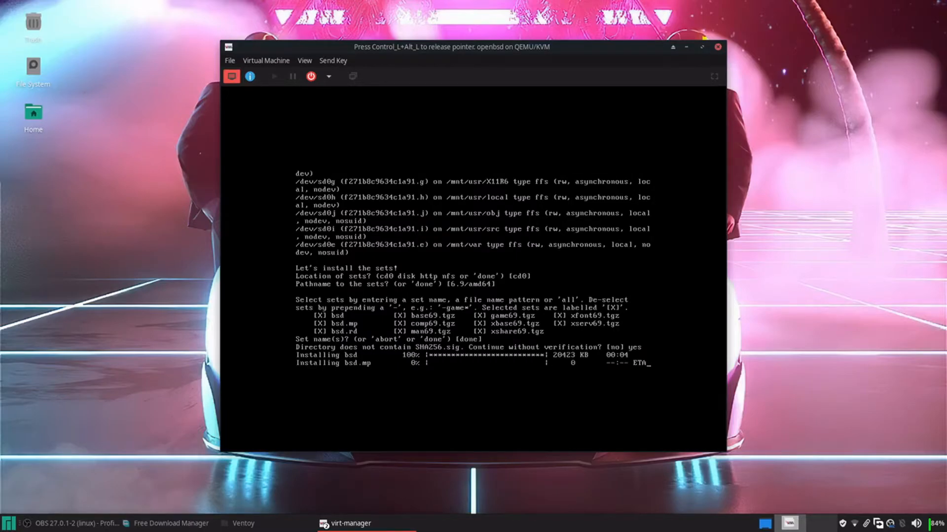
Accept the suggested system time and let the installation finish to the exit prompt
{"action": "key", "text": "ctrl+alt"}
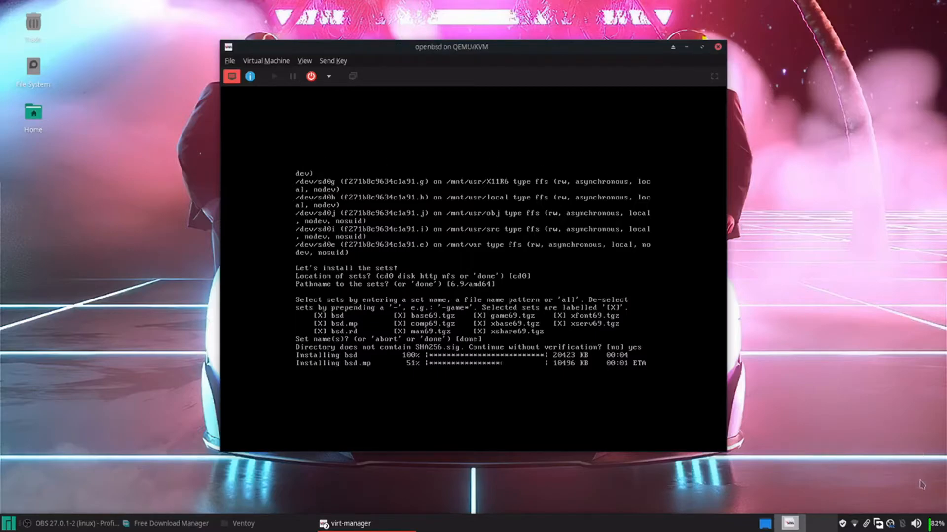
{"action": "right_click", "coordinate": [890, 523]}
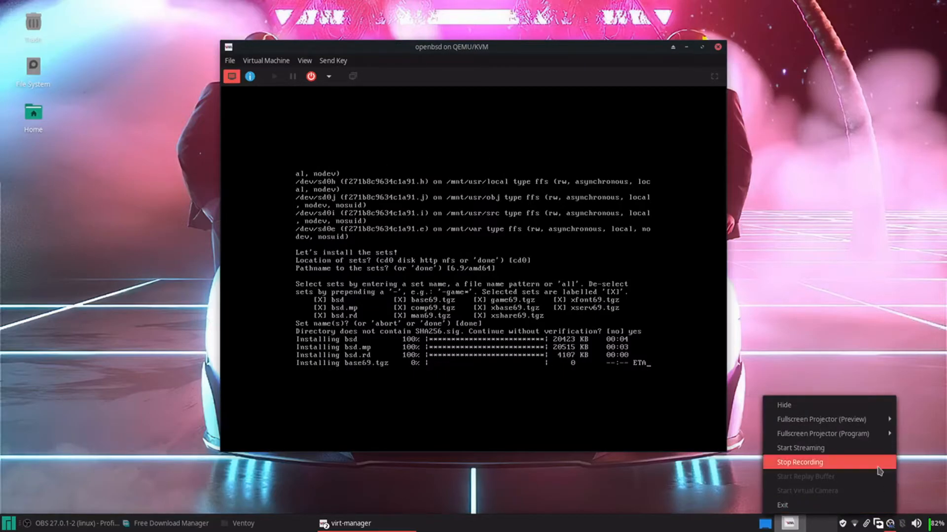
{"action": "left_click", "coordinate": [800, 462]}
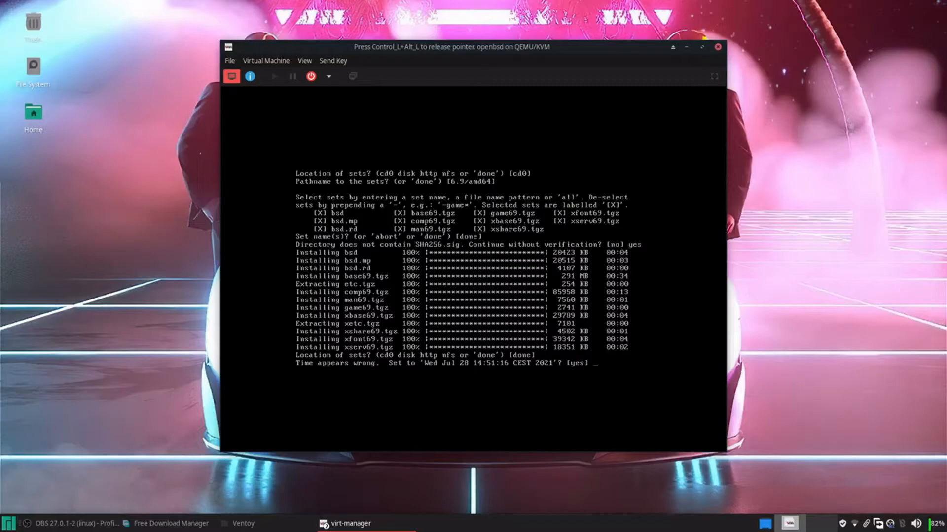
{"action": "key", "text": "Return"}
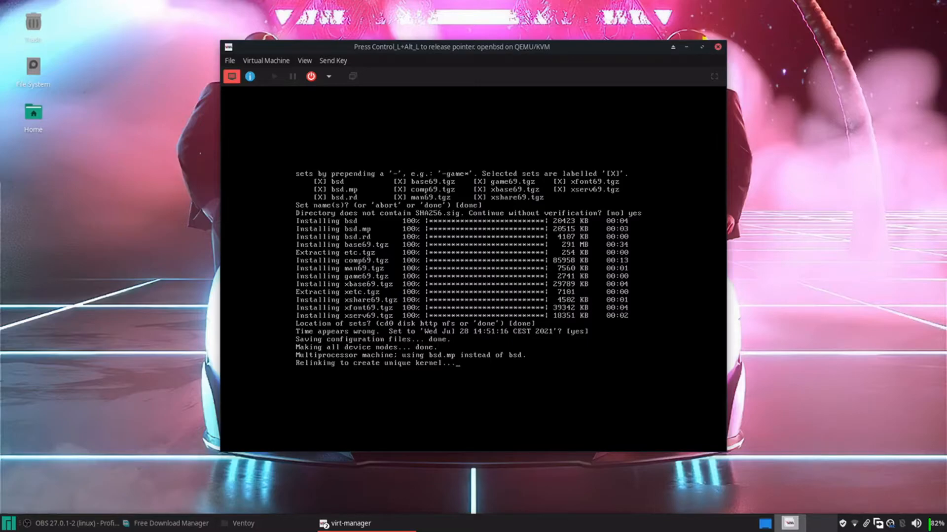
{"action": "key", "text": "ctrl+alt"}
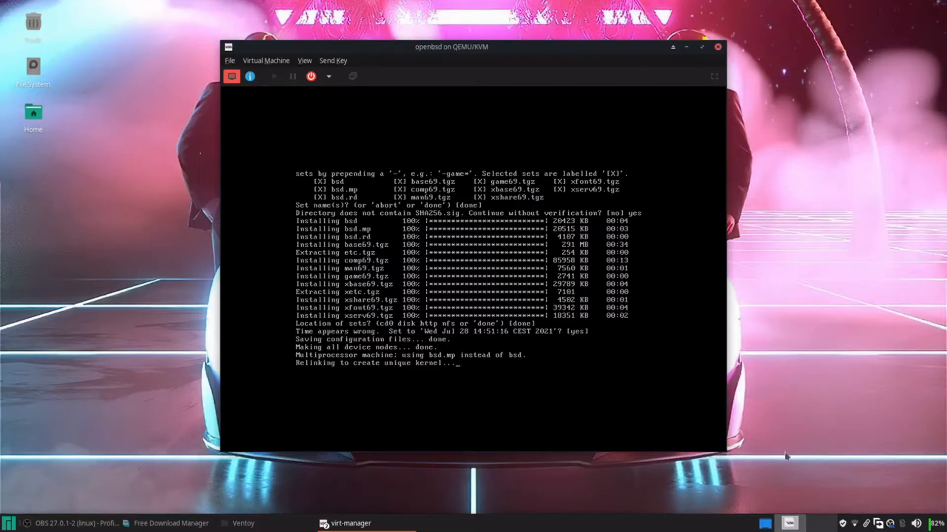
{"action": "right_click", "coordinate": [890, 524]}
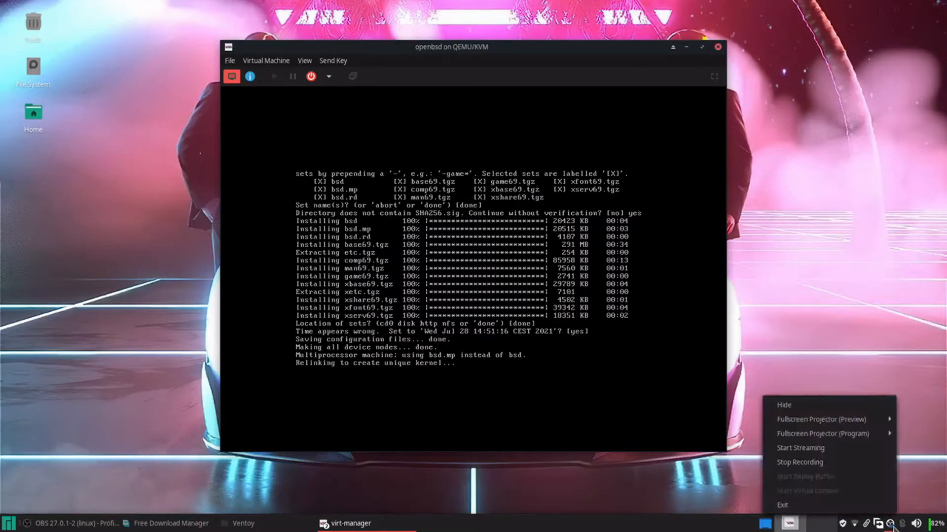
{"action": "left_click", "coordinate": [882, 464]}
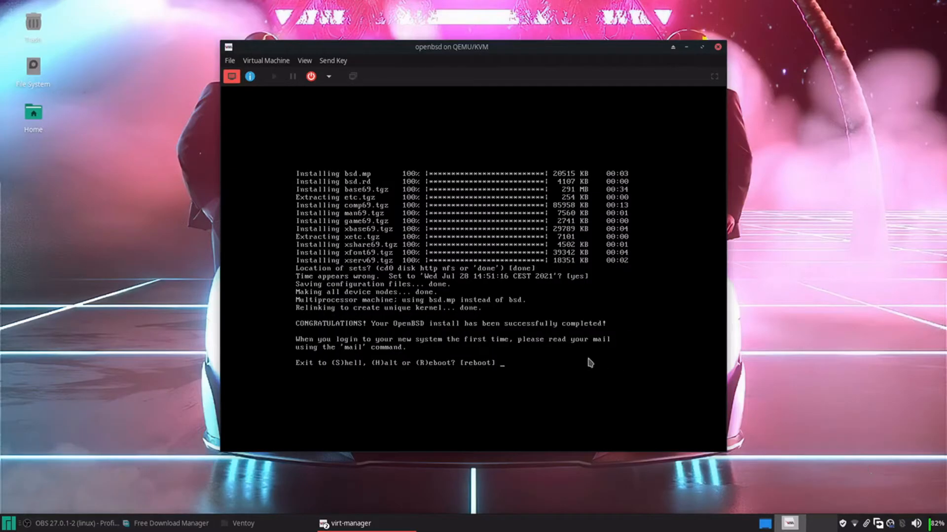
{"action": "left_click", "coordinate": [590, 364]}
{"action": "key", "text": "Return"}
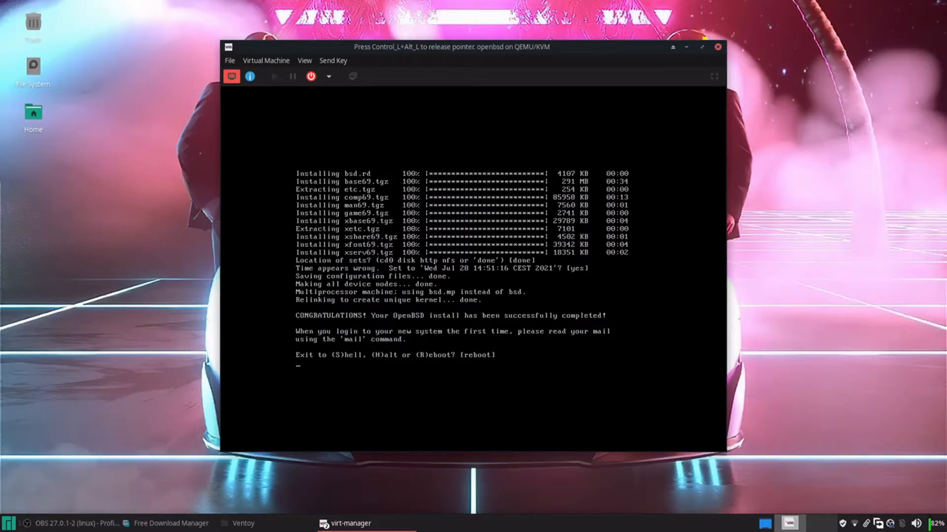
Reboot the installed system, verify SATA CDROM 1 has no media, and return to the console
{"action": "key", "text": "ctrl+alt"}
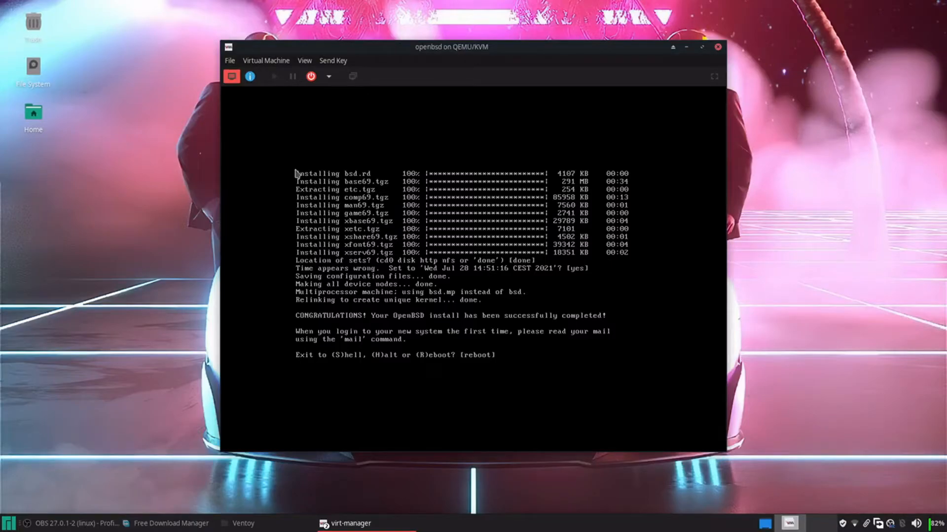
{"action": "key", "text": "Return"}
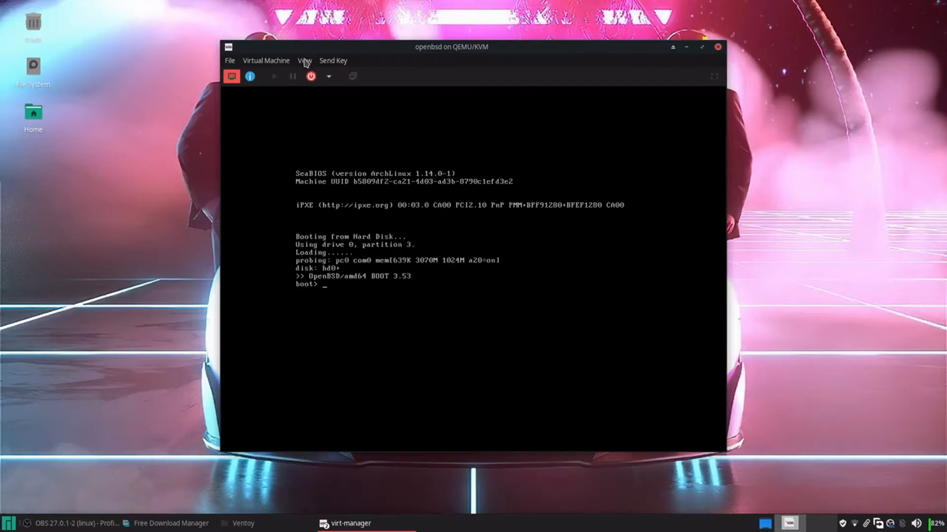
{"action": "left_click", "coordinate": [304, 61]}
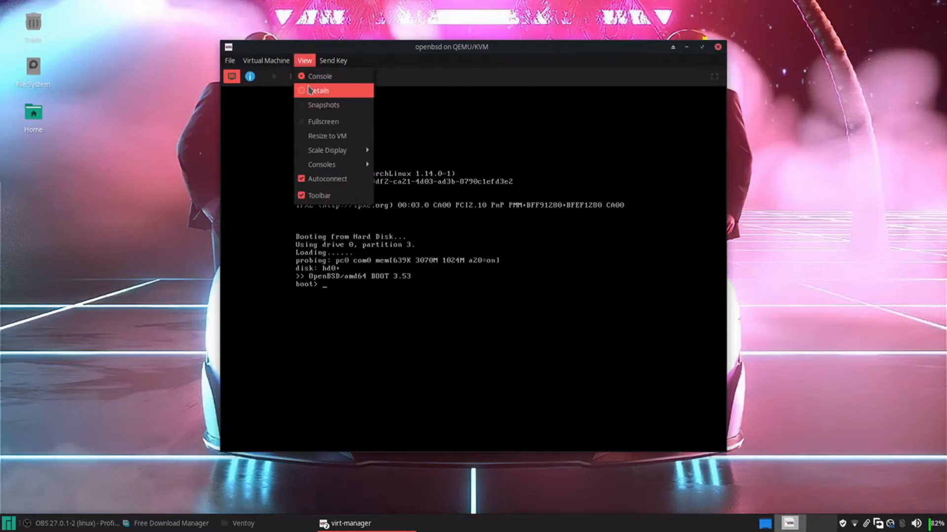
{"action": "left_click", "coordinate": [310, 91]}
{"action": "left_click", "coordinate": [272, 194]}
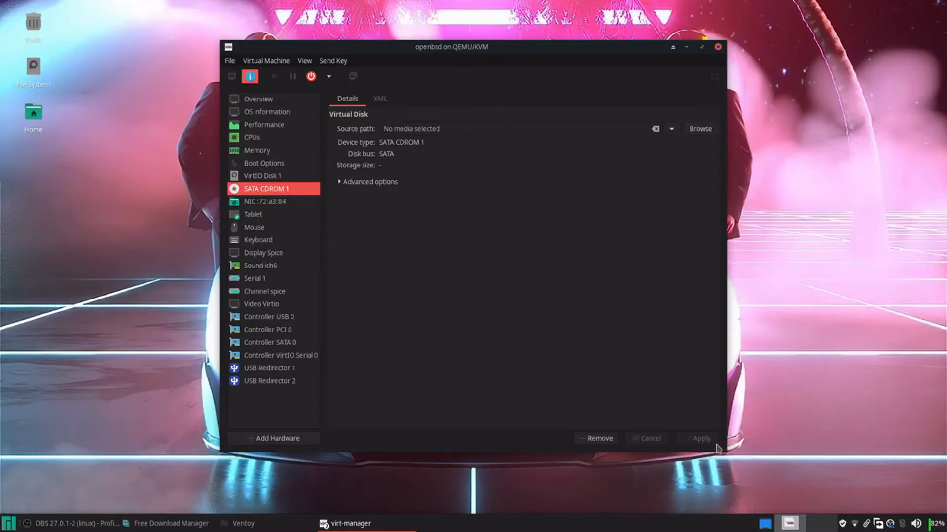
{"action": "left_click", "coordinate": [311, 62]}
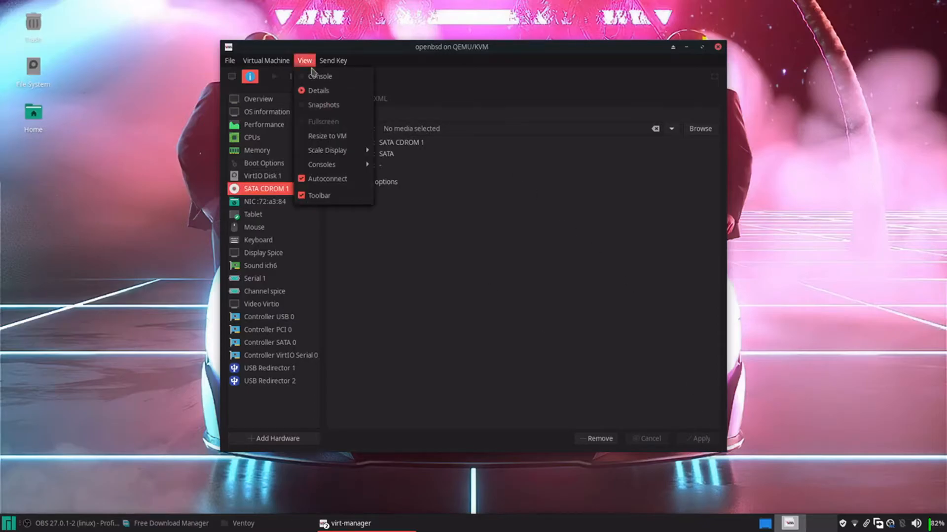
{"action": "left_click", "coordinate": [318, 76]}
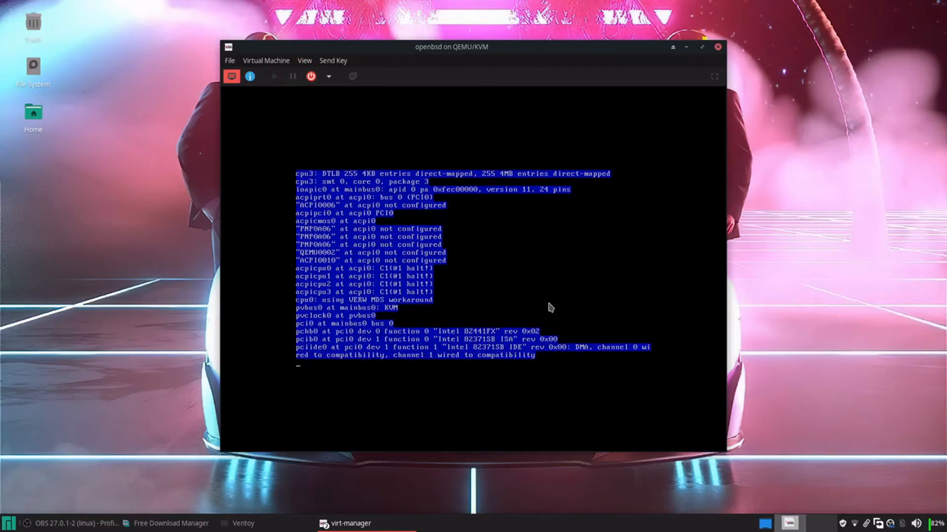
Focus the guest console and wait while OpenBSD's first boot starts daemons and installs firmware
{"action": "left_click", "coordinate": [548, 304]}
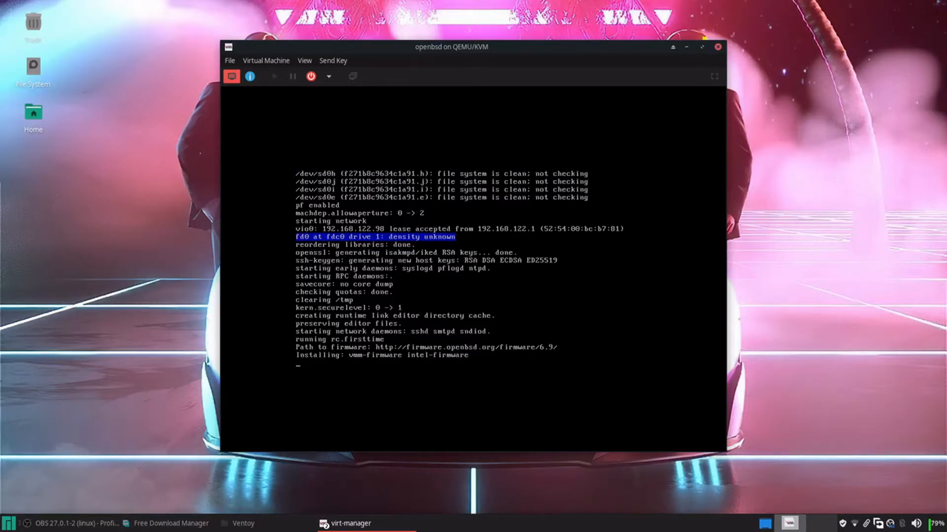
{"action": "right_click", "coordinate": [890, 524]}
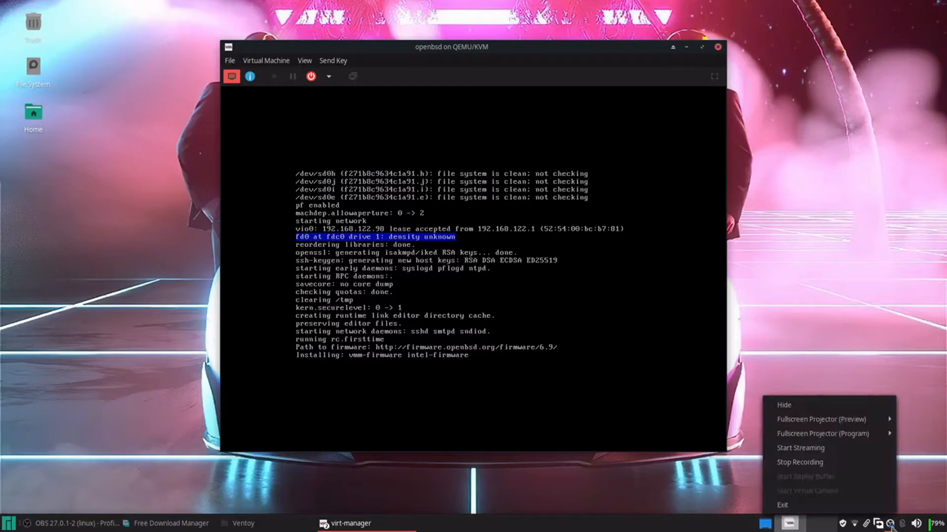
{"action": "left_click", "coordinate": [865, 463]}
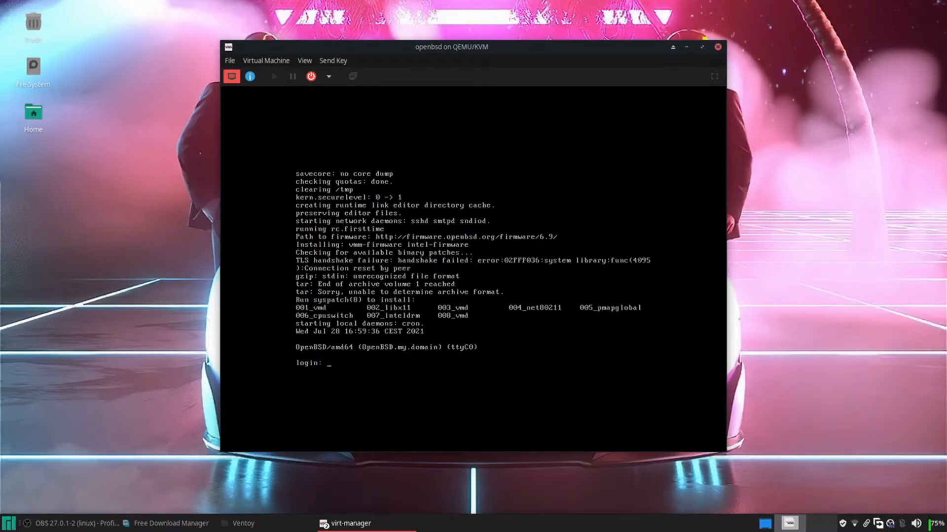
Log in to the OpenBSD guest as root
{"action": "type", "text": "oot"}
{"action": "key", "text": "Return"}
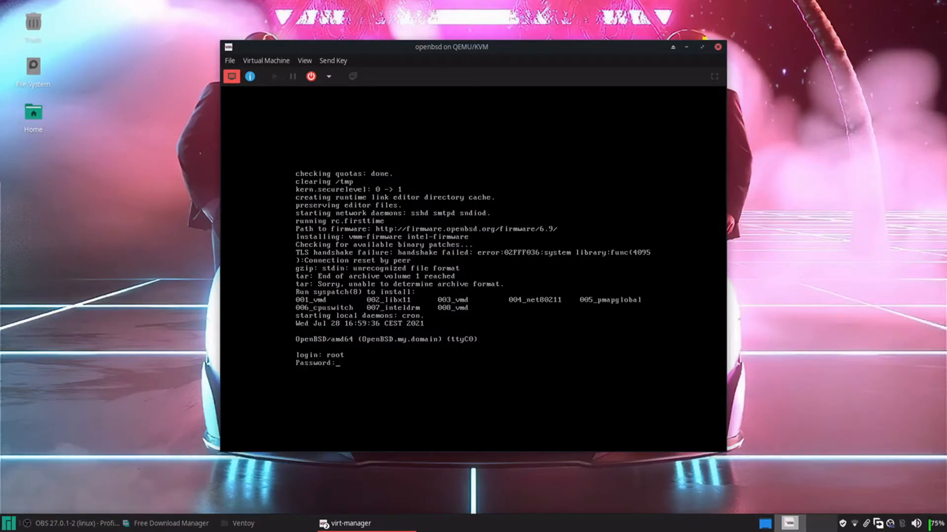
{"action": "key", "text": "Return"}
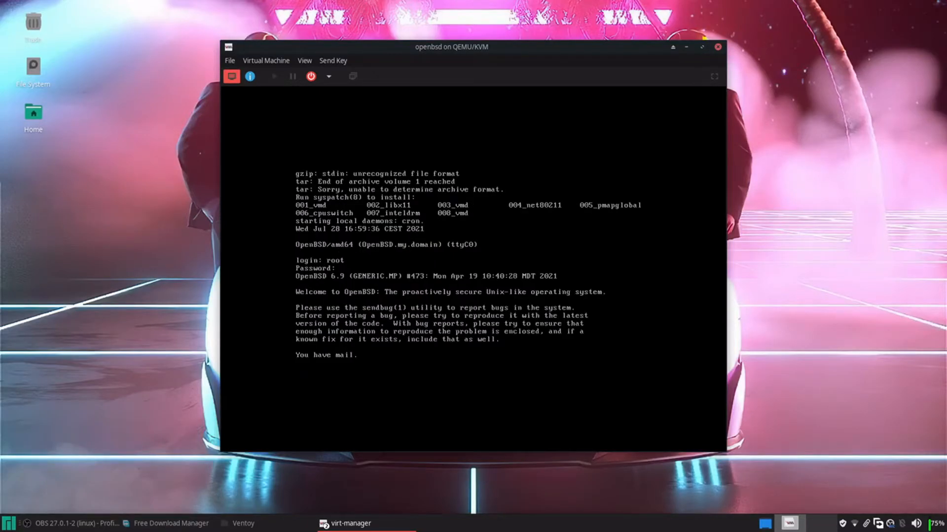
{"action": "type", "text": "syspat"}
{"action": "key", "text": "BackSpace"}
{"action": "key", "text": "BackSpace"}
{"action": "key", "text": "BackSpace"}
{"action": "key", "text": "BackSpace"}
{"action": "key", "text": "BackSpace"}
Add the regular user to the wheel, staff and operator groups with usermod -G
{"action": "type", "text": "usermod -G wheel john"}
{"action": "key", "text": "Return"}
{"action": "type", "text": "usermod -G staff john"}
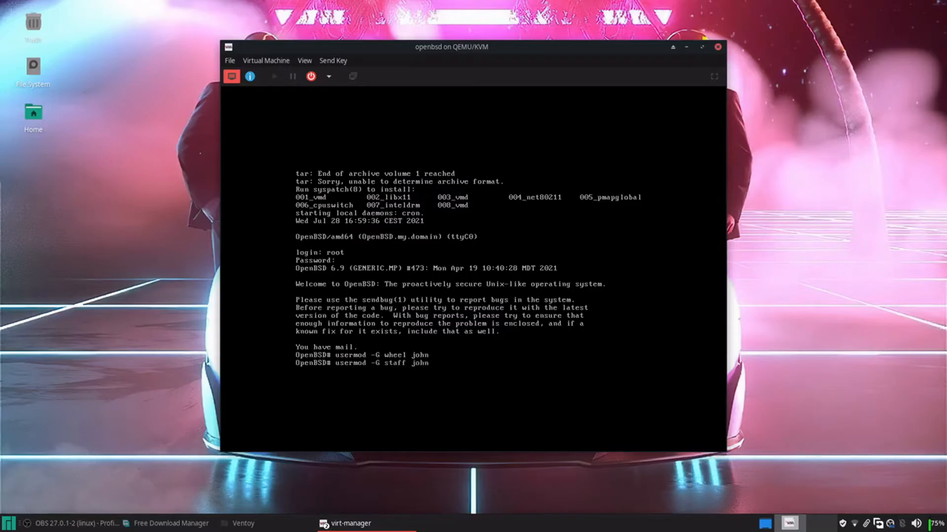
{"action": "key", "text": "Return"}
{"action": "type", "text": "us"}
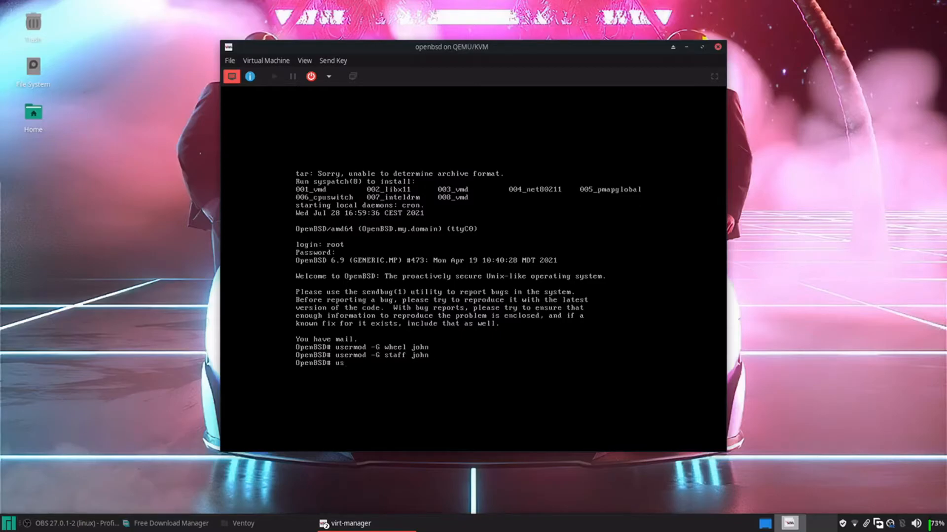
{"action": "type", "text": "ermod -G operator john"}
{"action": "key", "text": "Return"}
{"action": "type", "text": "syspatch"}
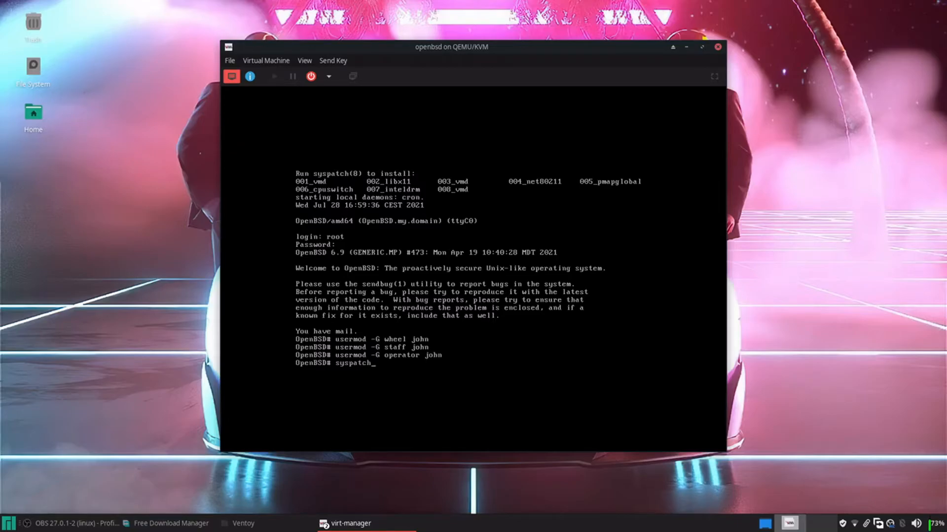
Run syspatch to install the ten pending OpenBSD 6.9 errata patches
{"action": "key", "text": "Return"}
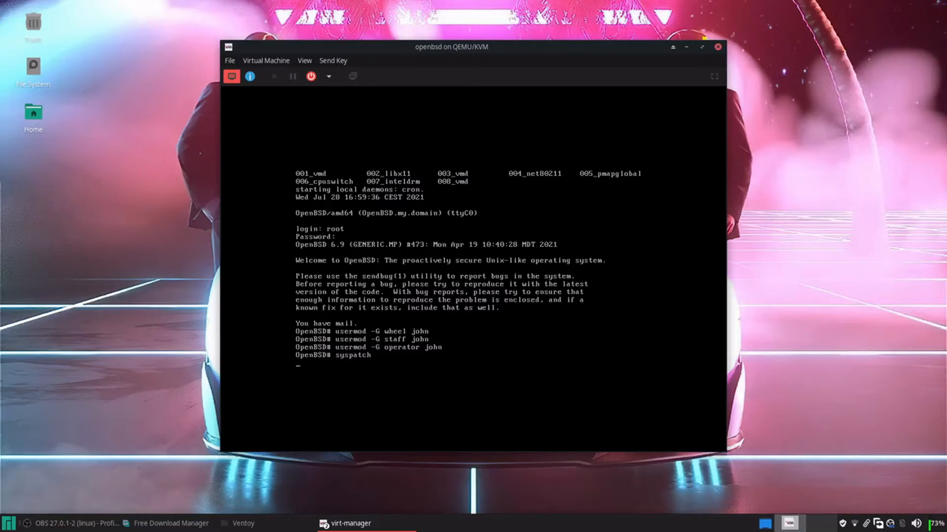
{"action": "right_click", "coordinate": [890, 527]}
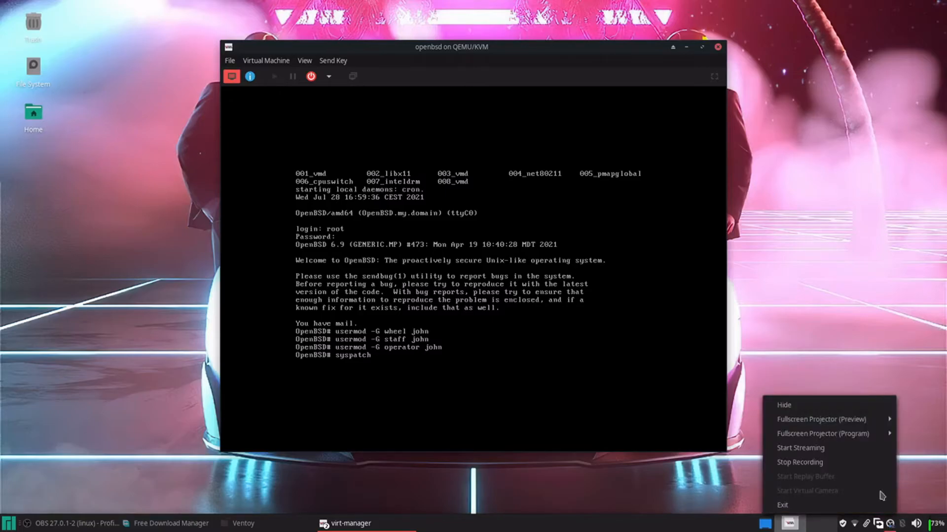
{"action": "left_click", "coordinate": [865, 468]}
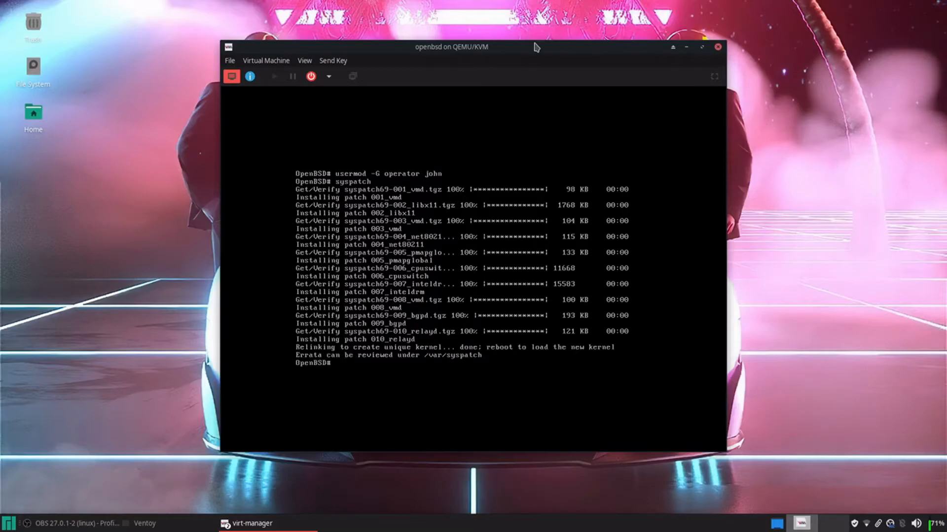
Reboot the guest and log back in as root
{"action": "type", "text": "reboot"}
{"action": "key", "text": "Return"}
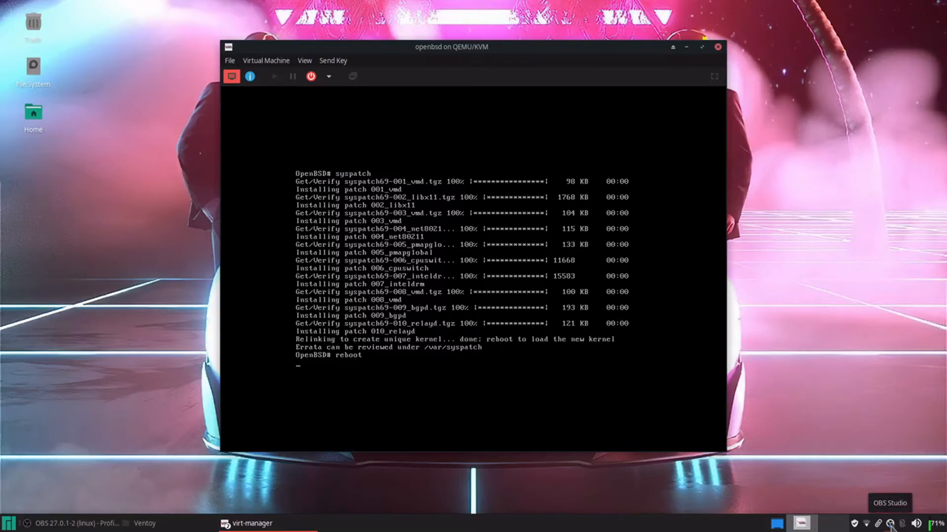
{"action": "right_click", "coordinate": [891, 525]}
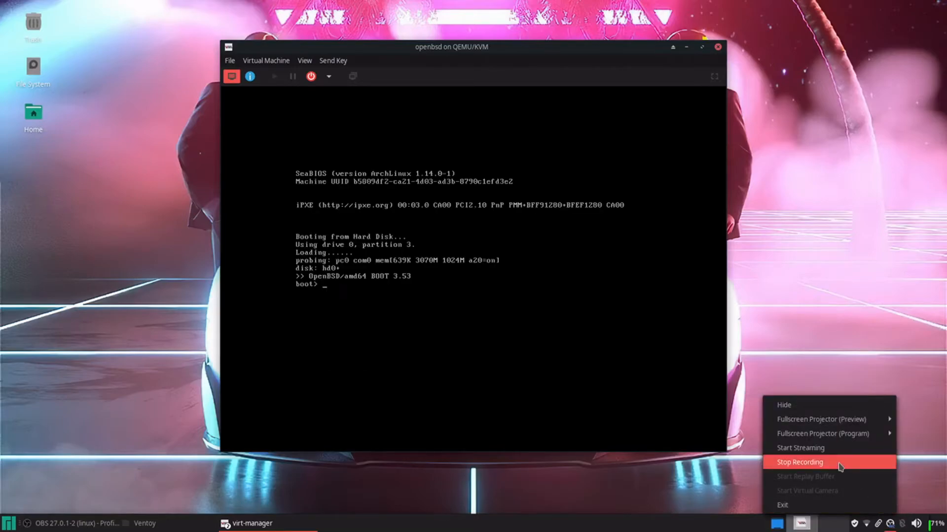
{"action": "left_click", "coordinate": [841, 465]}
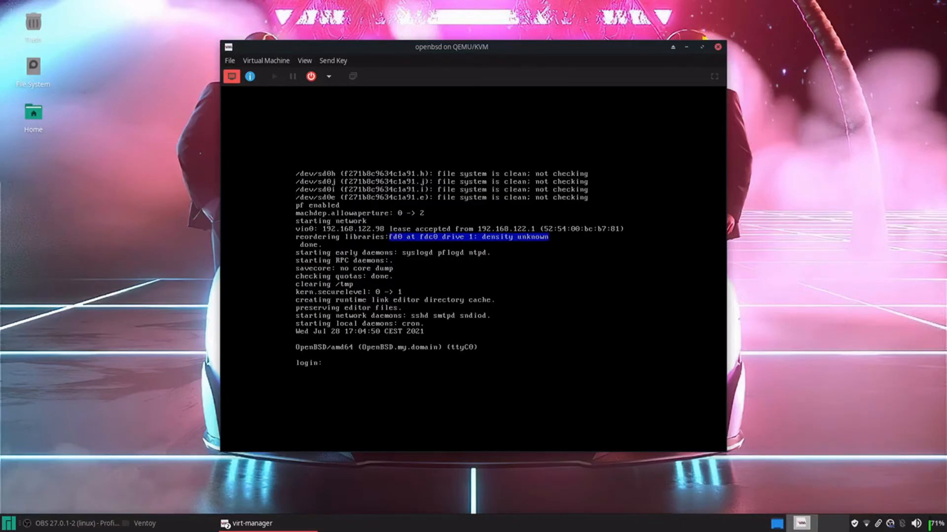
{"action": "type", "text": "root"}
{"action": "key", "text": "Return"}
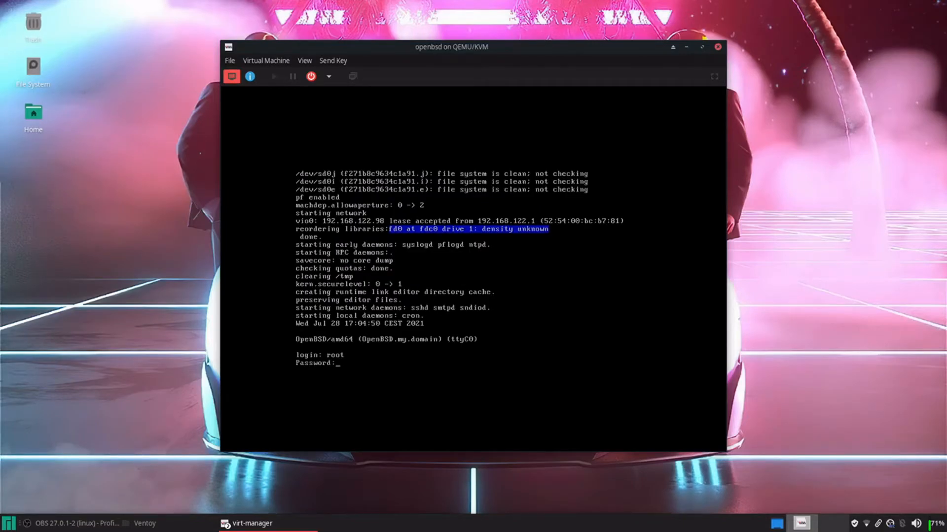
{"action": "key", "text": "Return"}
Enable xenodm at boot with rcctl enable xenodm and begin installing the nano package
{"action": "type", "text": "rc"}
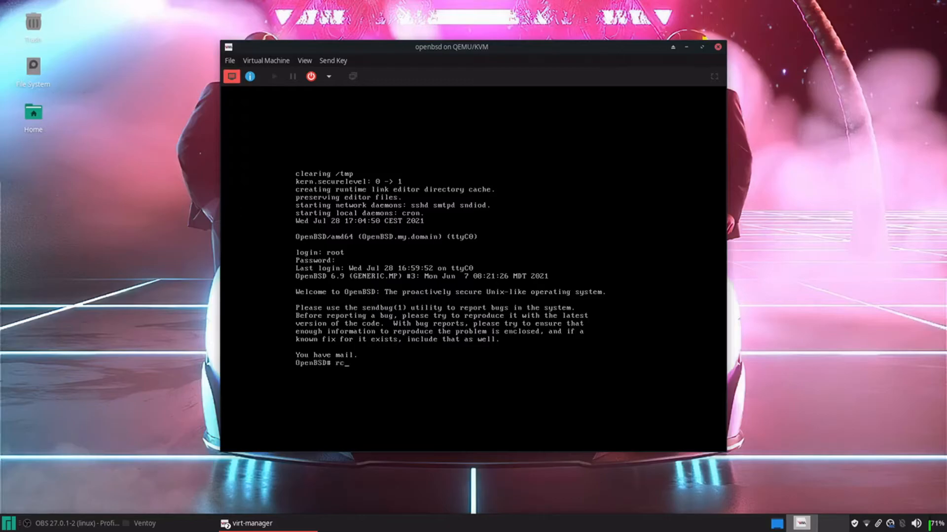
{"action": "type", "text": "ctl enable xenodm"}
{"action": "key", "text": "Return"}
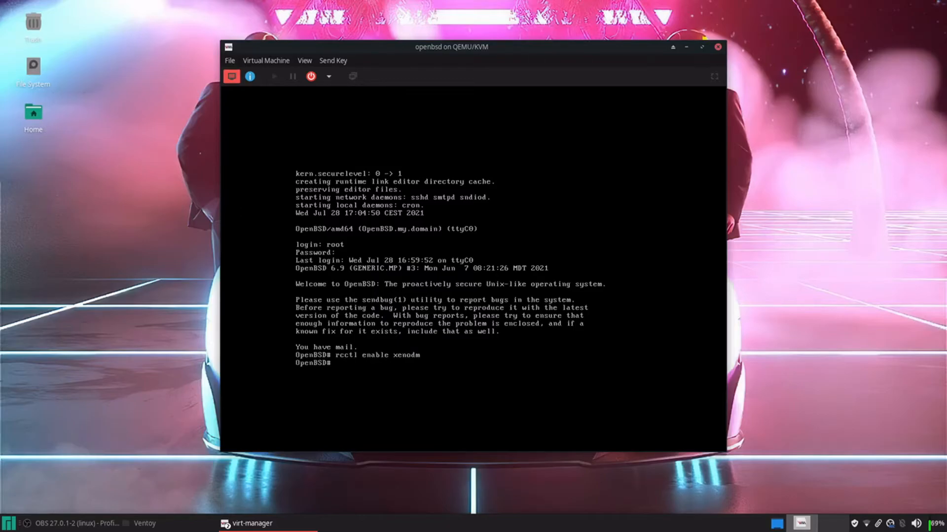
{"action": "type", "text": "pkg_add nano"}
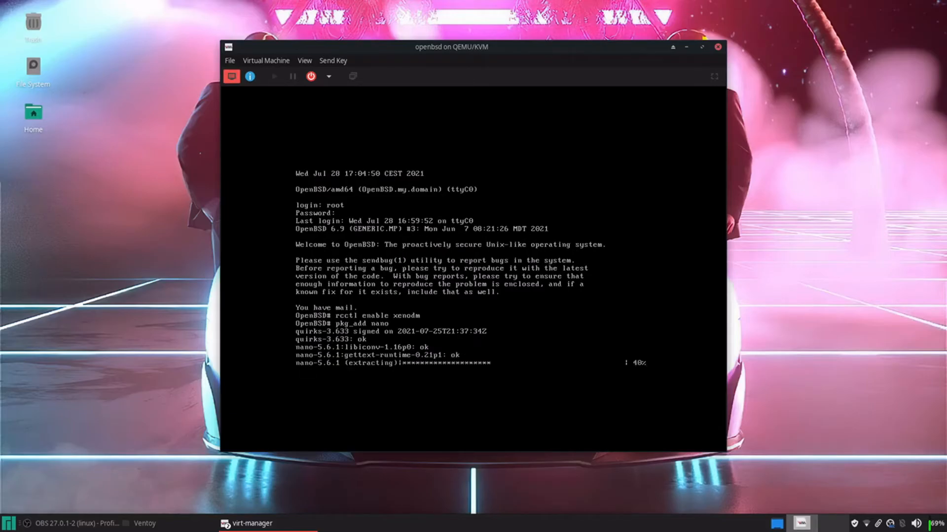
Write /etc/doas.conf in nano with a 'permit persist keepenv' rule for the regular user, then clear the console
{"action": "type", "text": "nano /etc"}
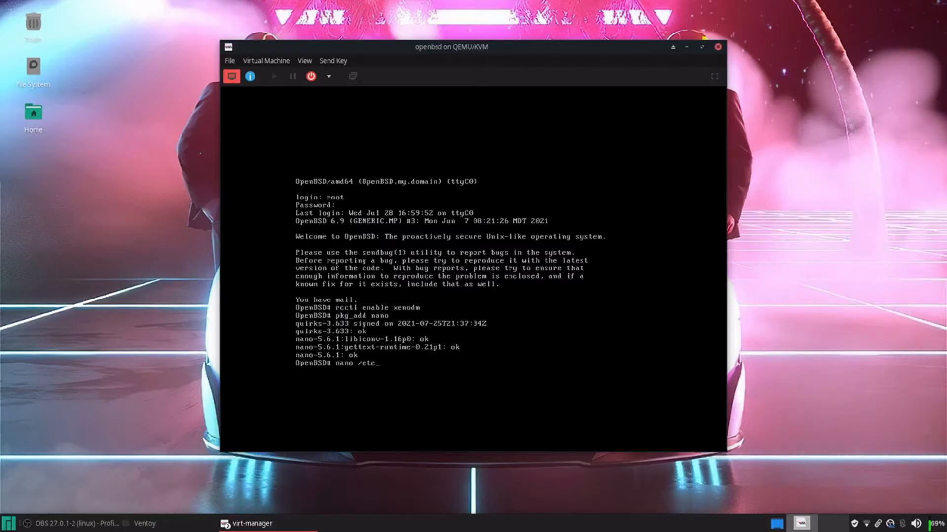
{"action": "type", "text": "/doas.conf"}
{"action": "key", "text": "Return"}
{"action": "type", "text": "permit persist keepen"}
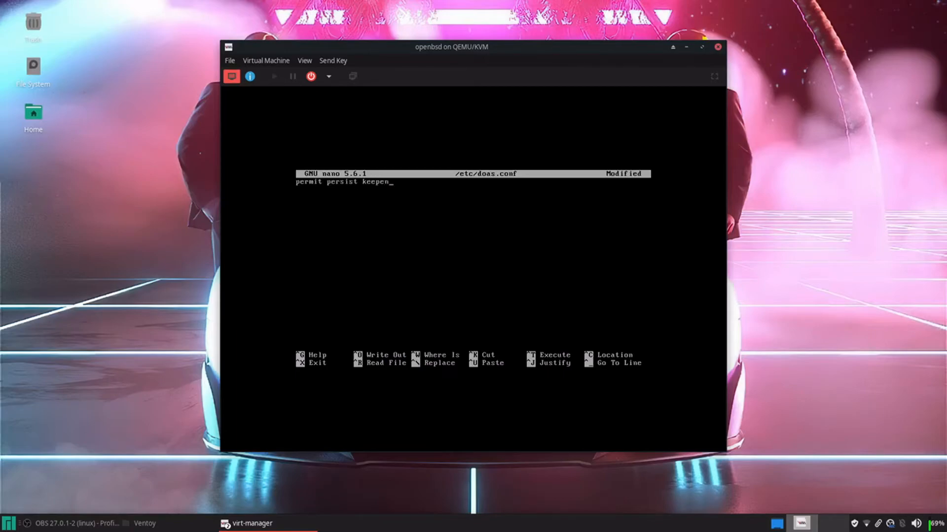
{"action": "type", "text": "v john"}
{"action": "key", "text": "ctrl+o"}
{"action": "key", "text": "Return"}
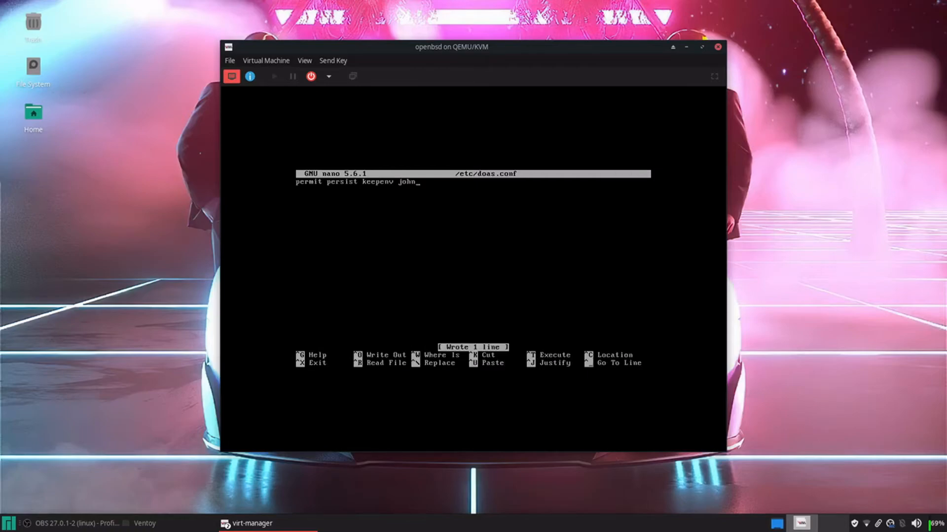
{"action": "key", "text": "ctrl+x"}
{"action": "key", "text": "ctrl+l"}
{"action": "type", "text": "reboot"}
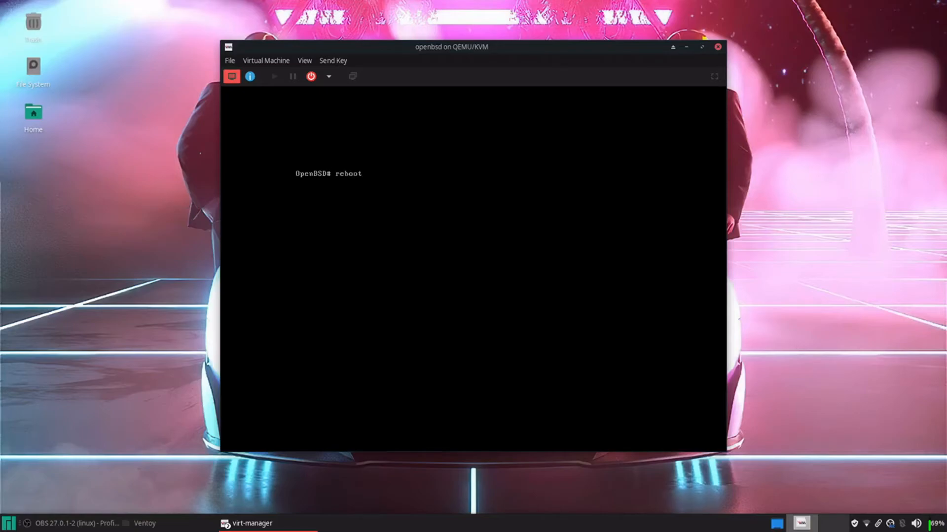
Reboot the guest and sign in as the regular user with their password at the xenodm login screen
{"action": "key", "text": "Return"}
{"action": "right_click", "coordinate": [890, 523]}
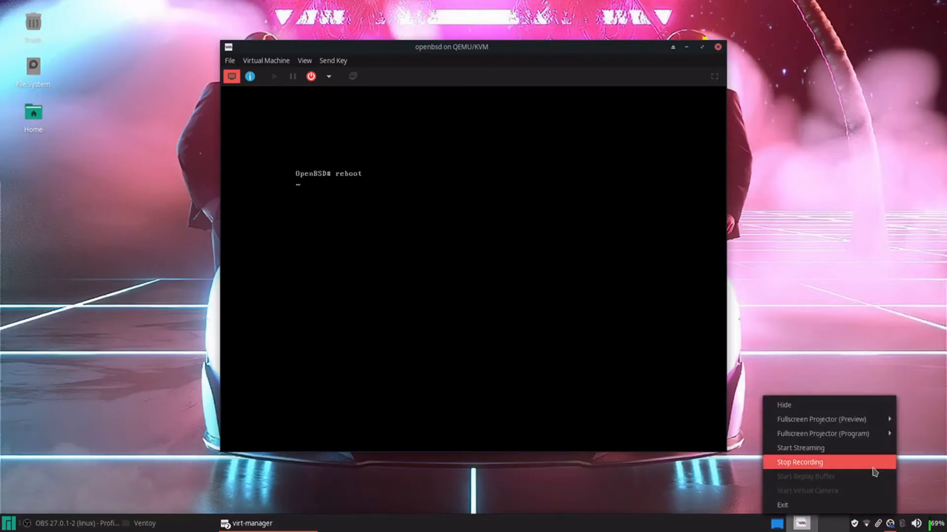
{"action": "left_click", "coordinate": [808, 463]}
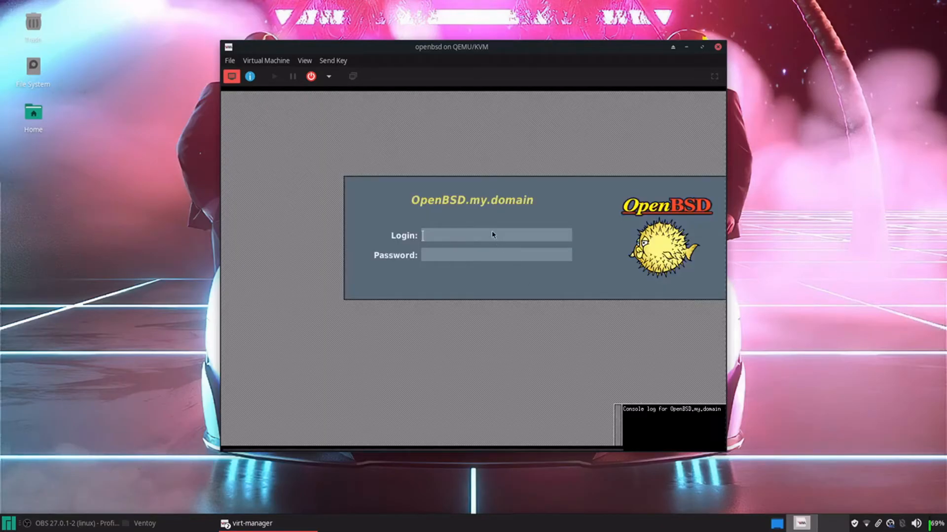
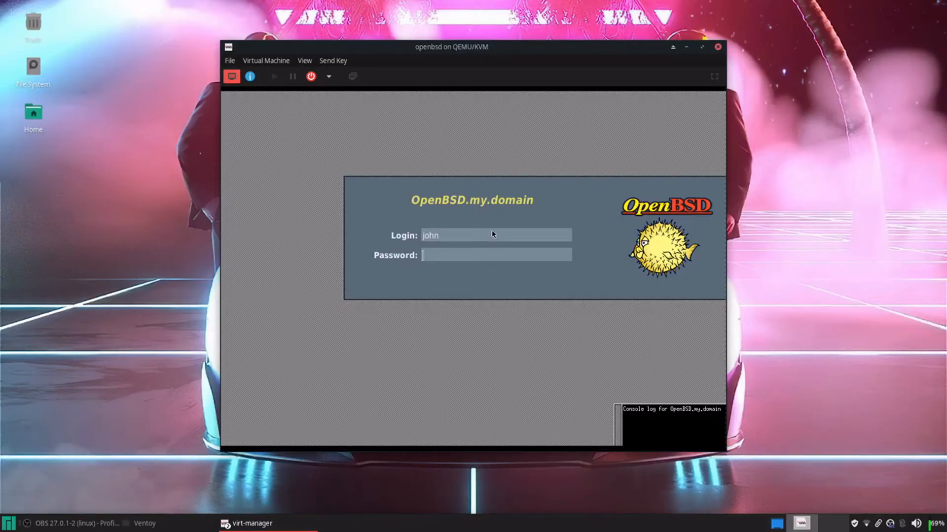
{"action": "key", "text": "Return"}
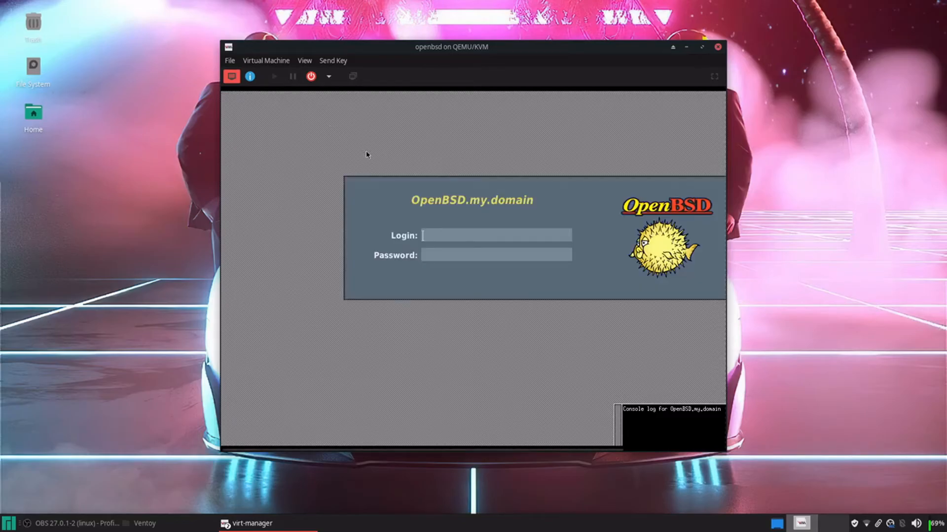
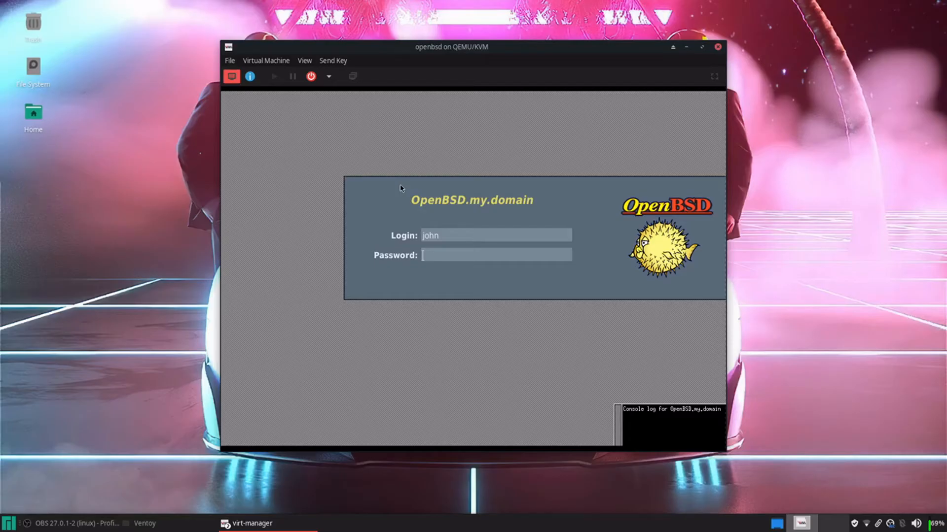
{"action": "key", "text": "Return"}
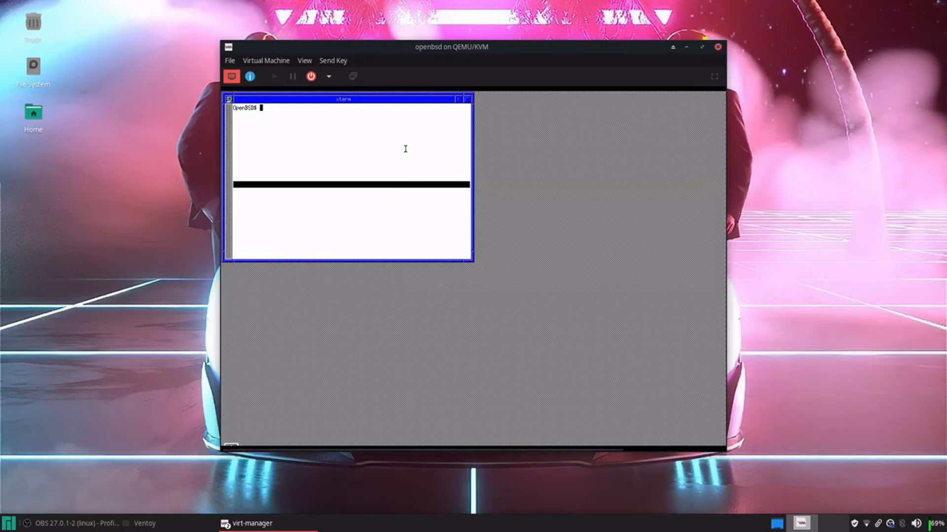
Set the fvwm desktop background to solid blue from the root menu
{"action": "right_click", "coordinate": [548, 151]}
{"action": "left_click", "coordinate": [549, 178]}
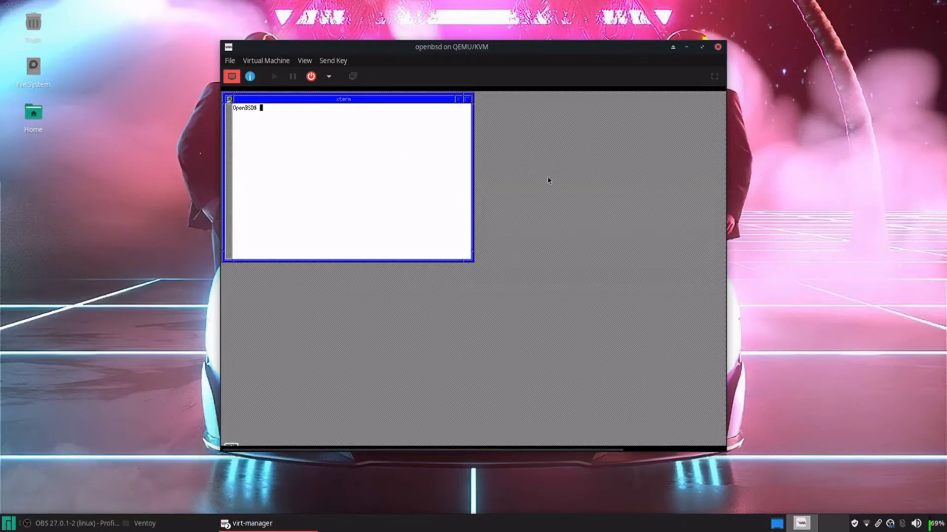
{"action": "left_click", "coordinate": [549, 179]}
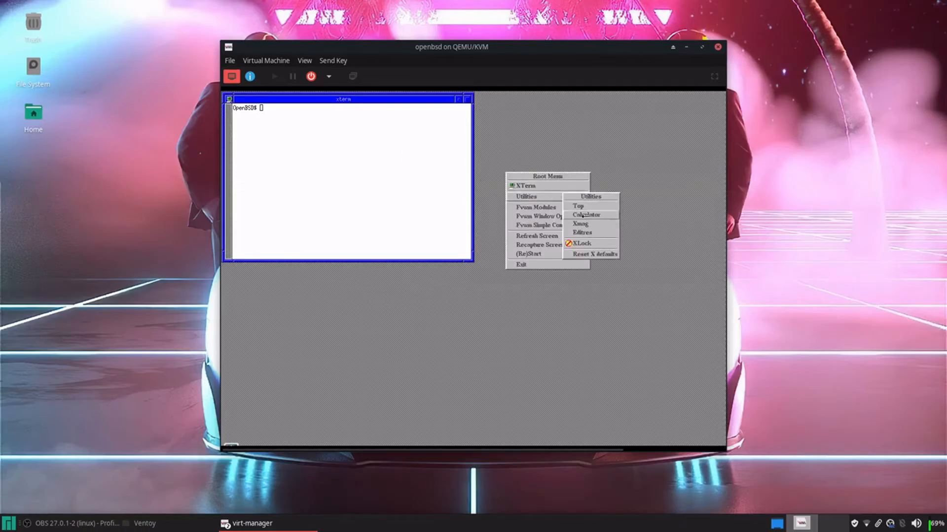
{"action": "mouse_move", "coordinate": [561, 210]}
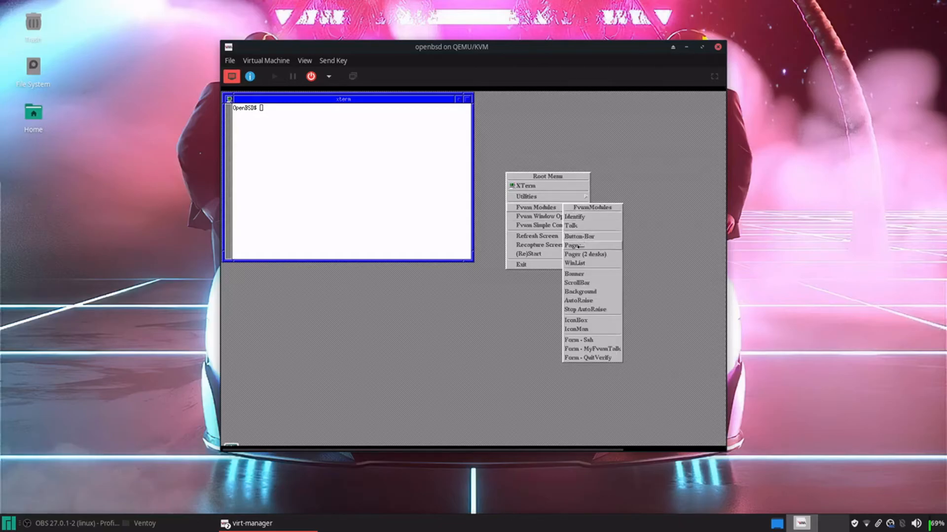
{"action": "left_click", "coordinate": [579, 291]}
Install htop, neofetch and cmatrix with pkg_add, rerunning the command with doas
{"action": "type", "text": "p"}
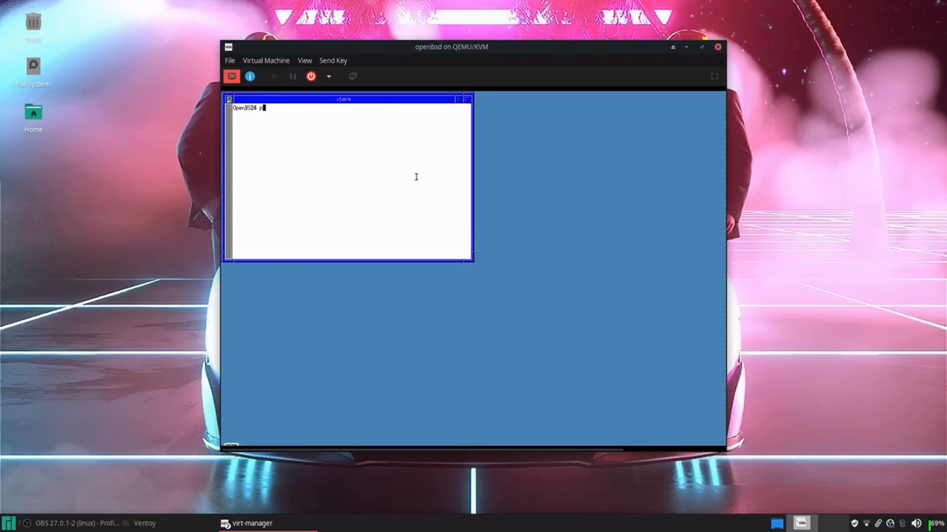
{"action": "type", "text": "kg_"}
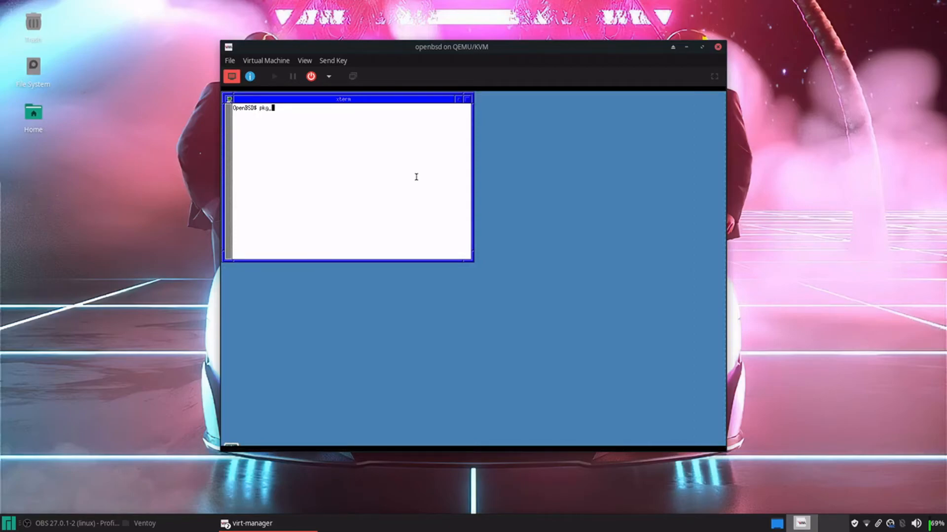
{"action": "type", "text": "add htop neofetch cmatrix"}
{"action": "key", "text": "Return"}
{"action": "key", "text": "Up"}
{"action": "key", "text": "Left"}
{"action": "key", "text": "Left"}
{"action": "key", "text": "Left"}
{"action": "key", "text": "Left"}
{"action": "key", "text": "Left"}
{"action": "key", "text": "Left"}
{"action": "key", "text": "Left"}
{"action": "key", "text": "Left"}
{"action": "key", "text": "Left"}
{"action": "key", "text": "Left"}
{"action": "key", "text": "Left"}
{"action": "key", "text": "Left"}
{"action": "key", "text": "Left"}
{"action": "key", "text": "Left"}
{"action": "key", "text": "Left"}
{"action": "key", "text": "Left"}
{"action": "key", "text": "Left"}
{"action": "key", "text": "Left"}
{"action": "key", "text": "Left"}
{"action": "key", "text": "Left"}
{"action": "key", "text": "Left"}
{"action": "key", "text": "Left"}
{"action": "key", "text": "Left"}
{"action": "key", "text": "Left"}
{"action": "key", "text": "Left"}
{"action": "type", "text": "doas"}
{"action": "key", "text": "Return"}
{"action": "key", "text": "Return"}
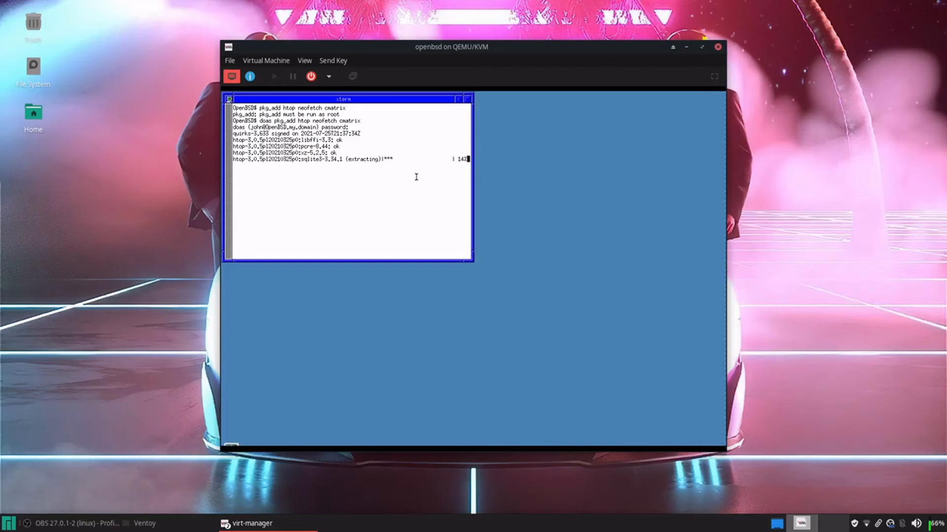
Open a new xterm at the top right, then refocus the original left xterm
{"action": "left_click", "coordinate": [605, 108]}
{"action": "left_click", "coordinate": [602, 117]}
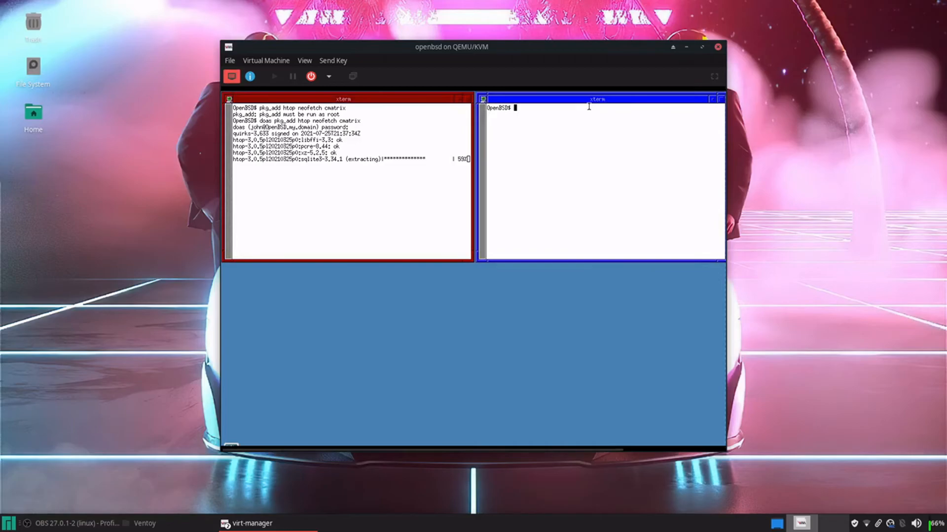
{"action": "right_click", "coordinate": [387, 280]}
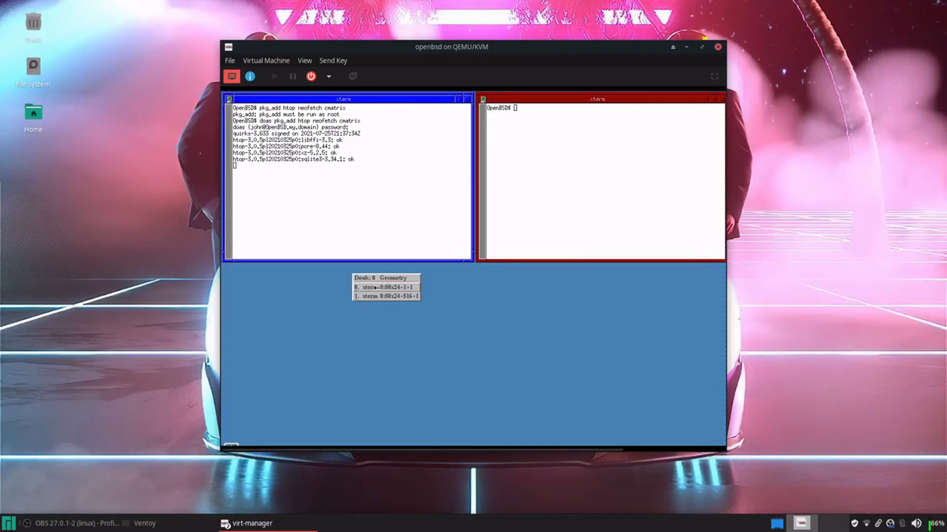
{"action": "left_click", "coordinate": [379, 287]}
Open two more xterms at the bottom left and bottom right of the desktop
{"action": "right_click", "coordinate": [368, 297]}
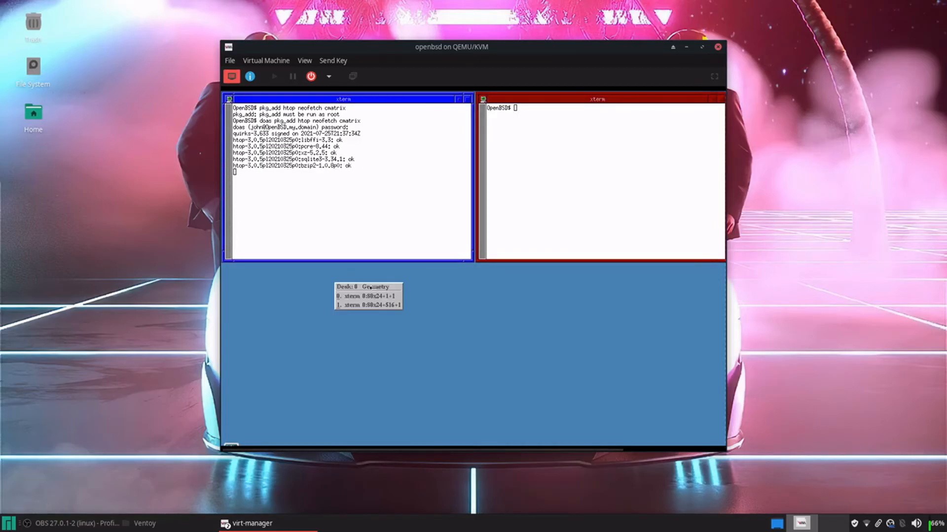
{"action": "left_click", "coordinate": [307, 282]}
{"action": "left_click", "coordinate": [308, 282]}
{"action": "left_click", "coordinate": [310, 289]}
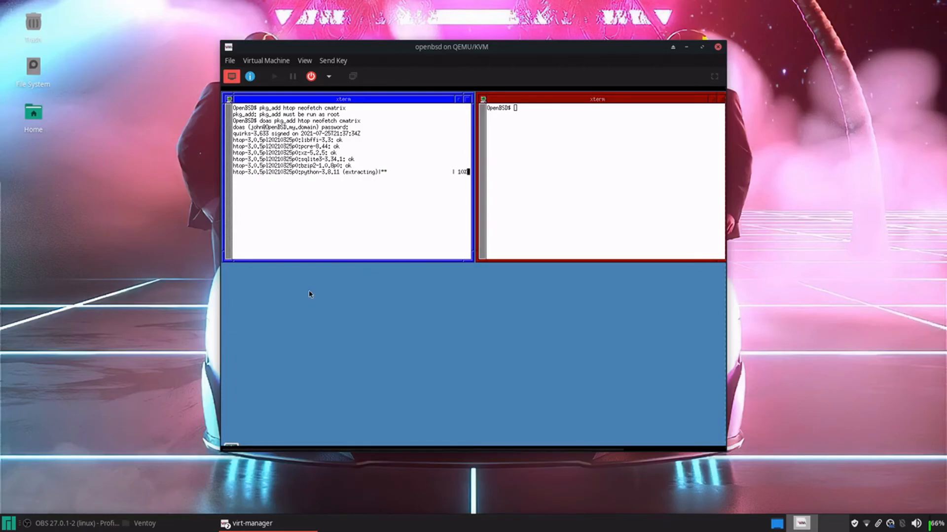
{"action": "right_click", "coordinate": [526, 282]}
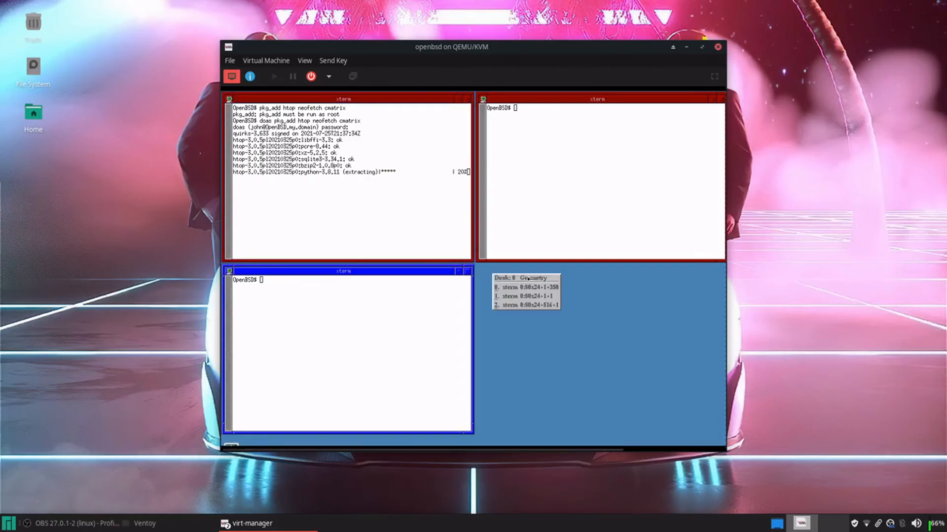
{"action": "left_click", "coordinate": [621, 283]}
{"action": "left_click", "coordinate": [620, 283]}
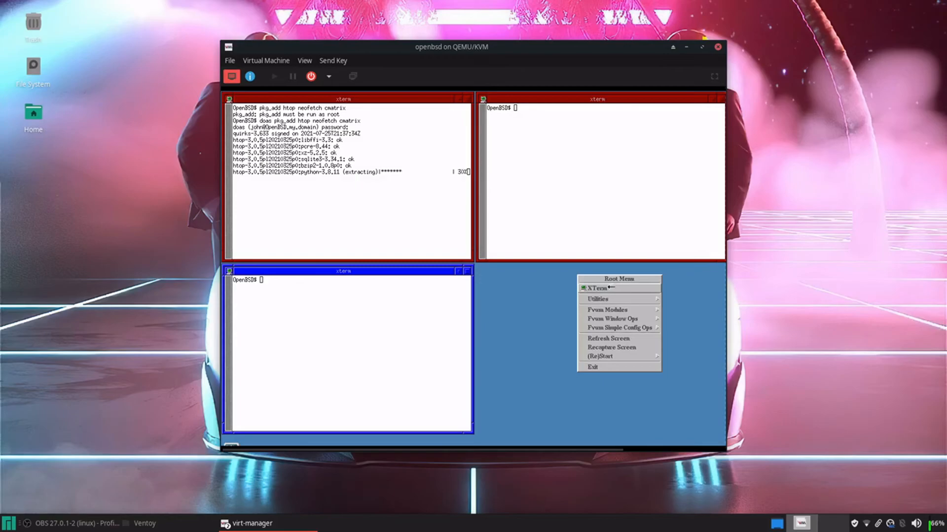
{"action": "left_click", "coordinate": [611, 289]}
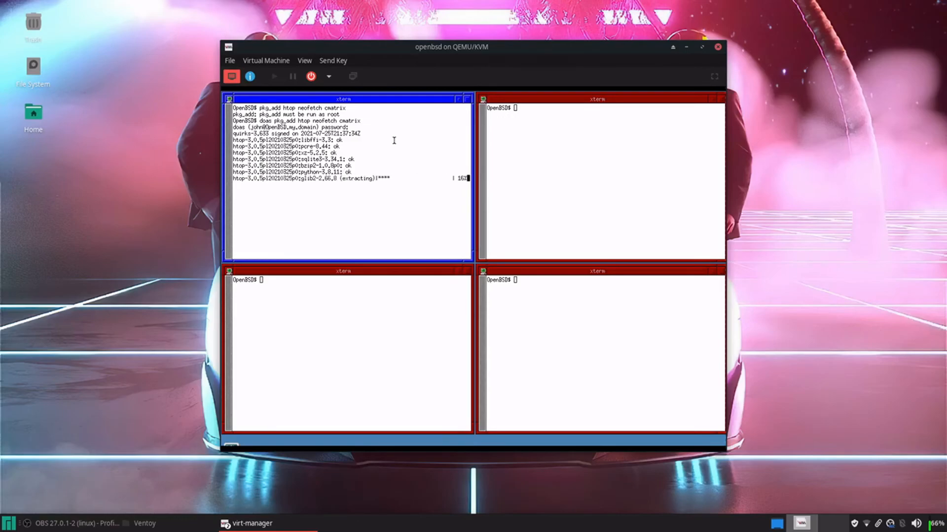
{"action": "right_click", "coordinate": [898, 525]}
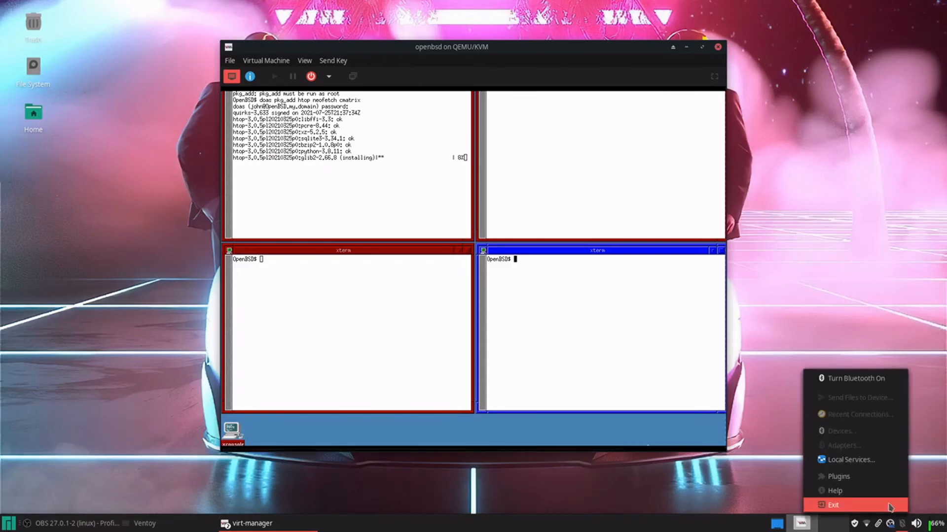
{"action": "left_click", "coordinate": [940, 489]}
{"action": "right_click", "coordinate": [890, 524]}
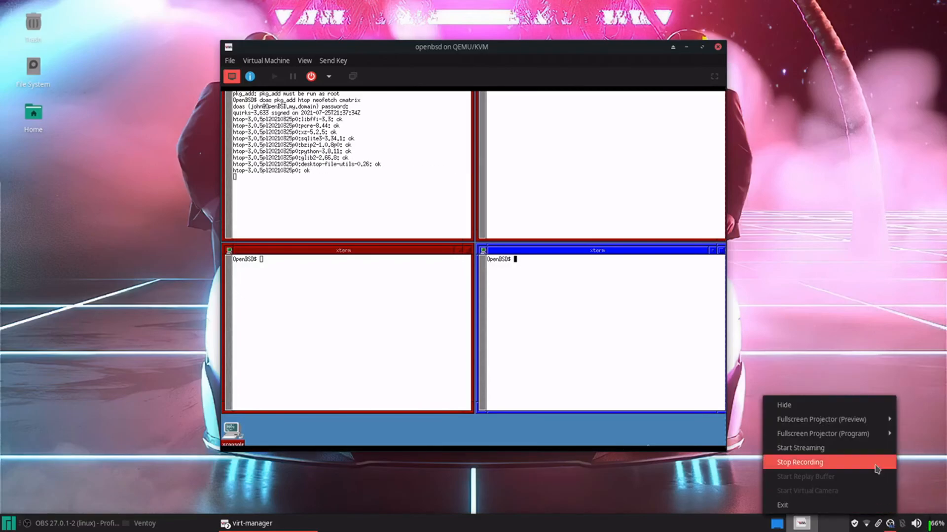
{"action": "left_click", "coordinate": [878, 463]}
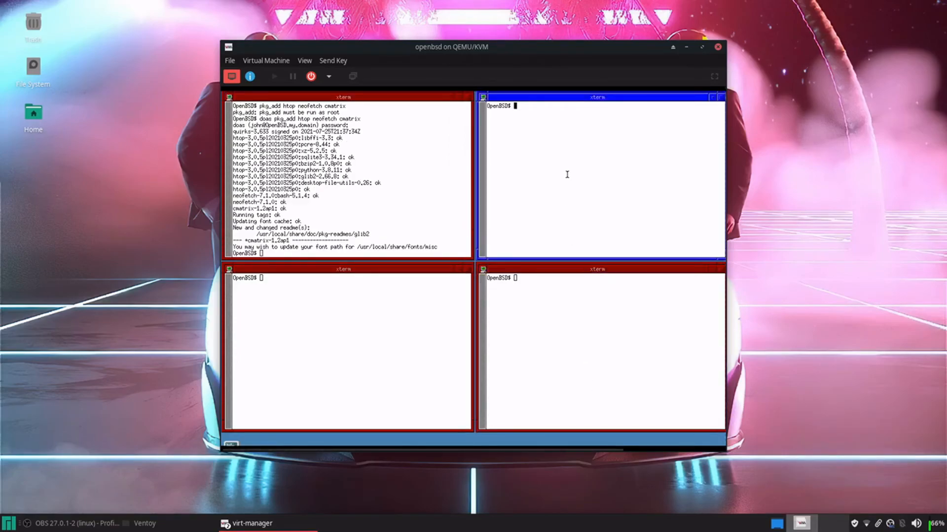
Run htop top right, neofetch bottom left, and cmatrix bottom right in the new xterms
{"action": "type", "text": "htop"}
{"action": "key", "text": "Return"}
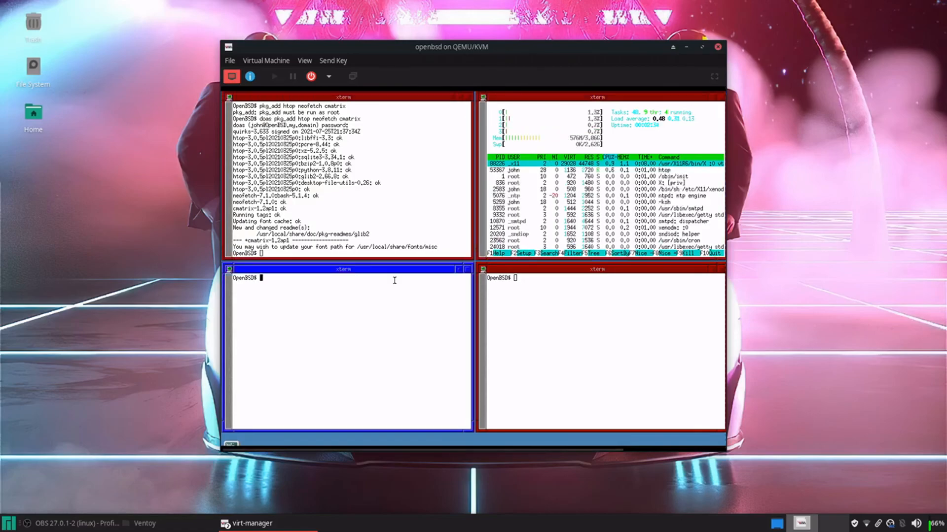
{"action": "type", "text": "neofetch"}
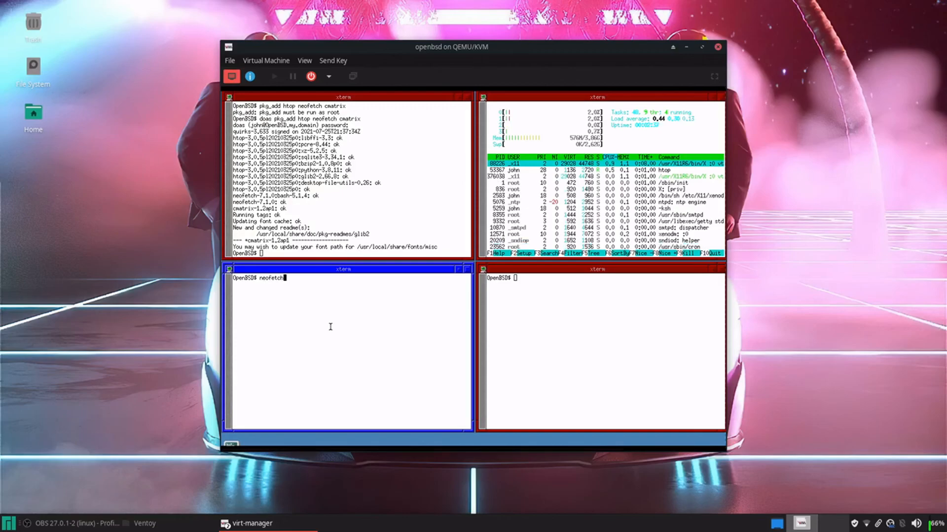
{"action": "key", "text": "Return"}
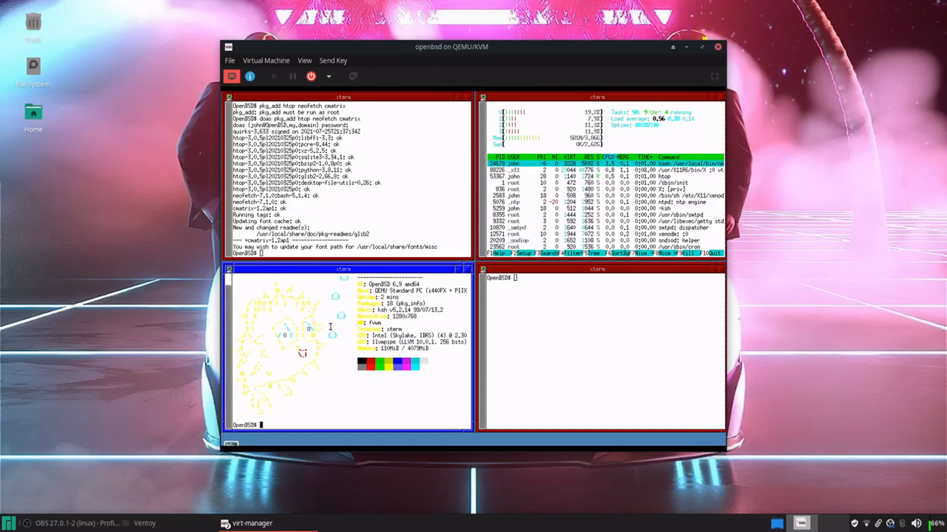
{"action": "left_click", "coordinate": [526, 297]}
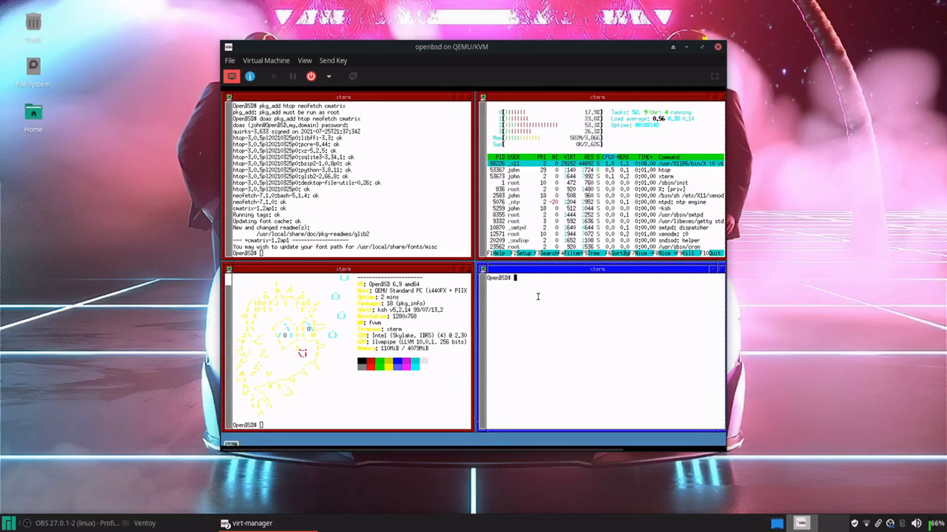
{"action": "type", "text": "cmatrix"}
{"action": "key", "text": "Return"}
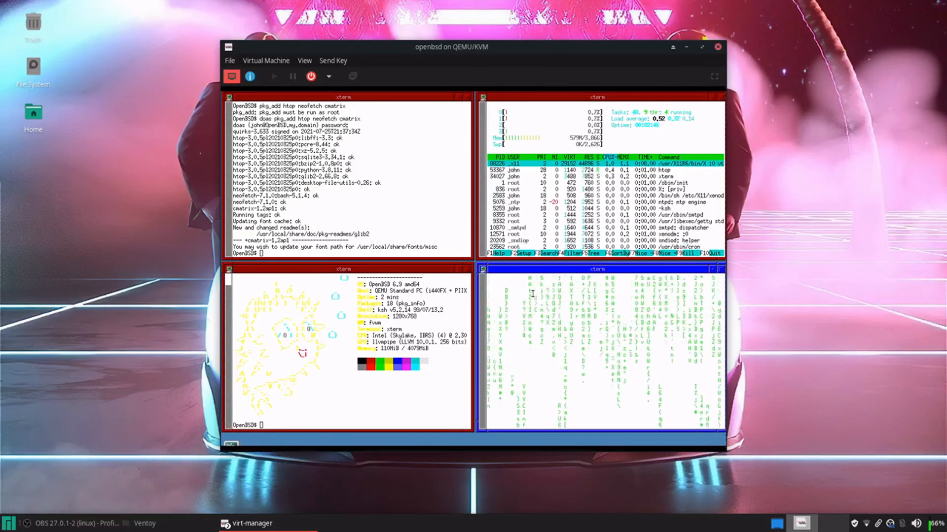
Close the cmatrix, neofetch and htop xterms via their window menus
{"action": "left_click", "coordinate": [484, 270]}
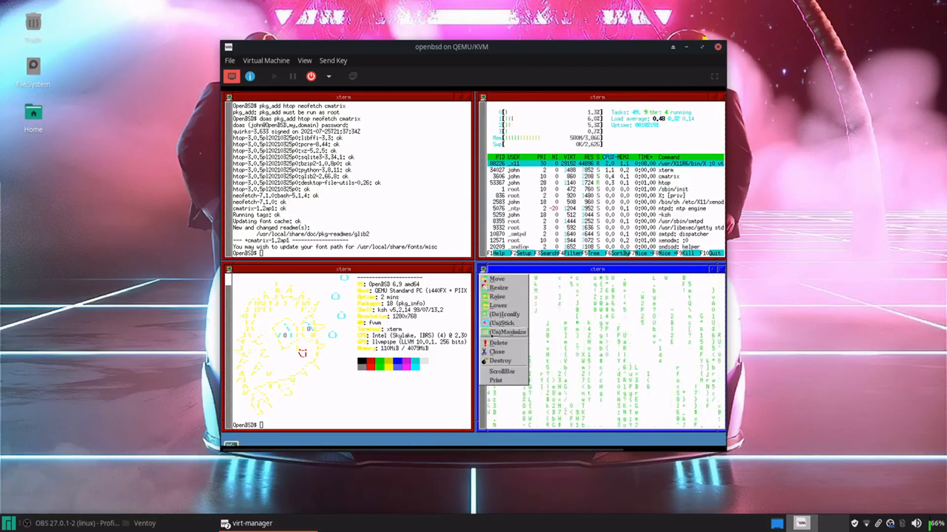
{"action": "left_click", "coordinate": [496, 351]}
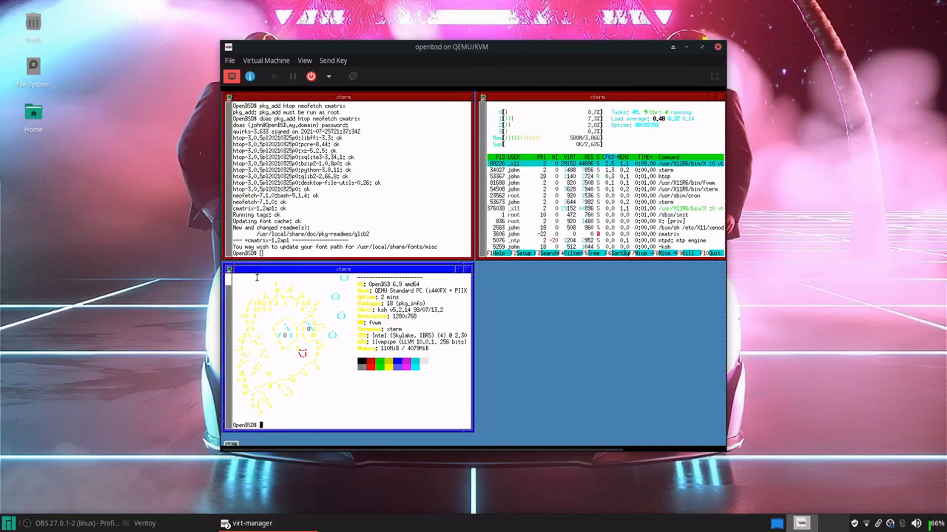
{"action": "left_click", "coordinate": [229, 269]}
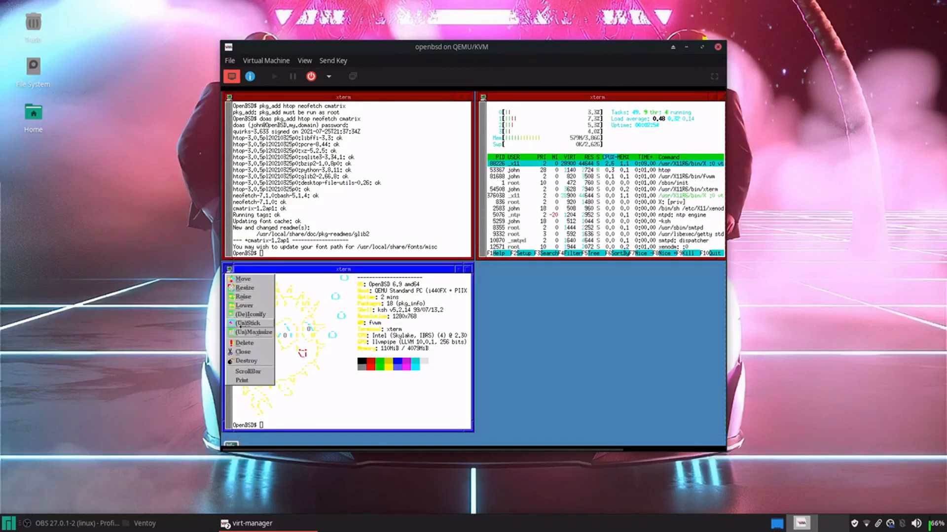
{"action": "left_click", "coordinate": [241, 351]}
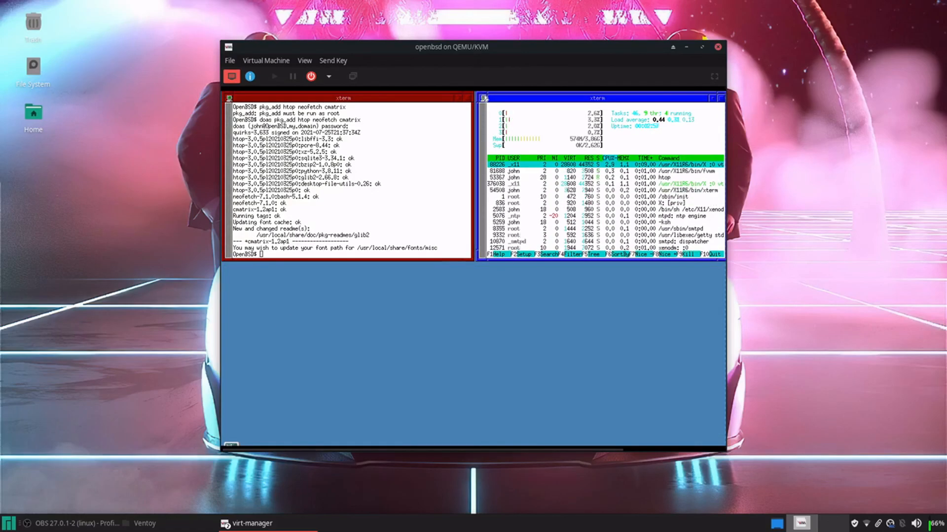
{"action": "left_click", "coordinate": [484, 98]}
{"action": "left_click", "coordinate": [423, 215]}
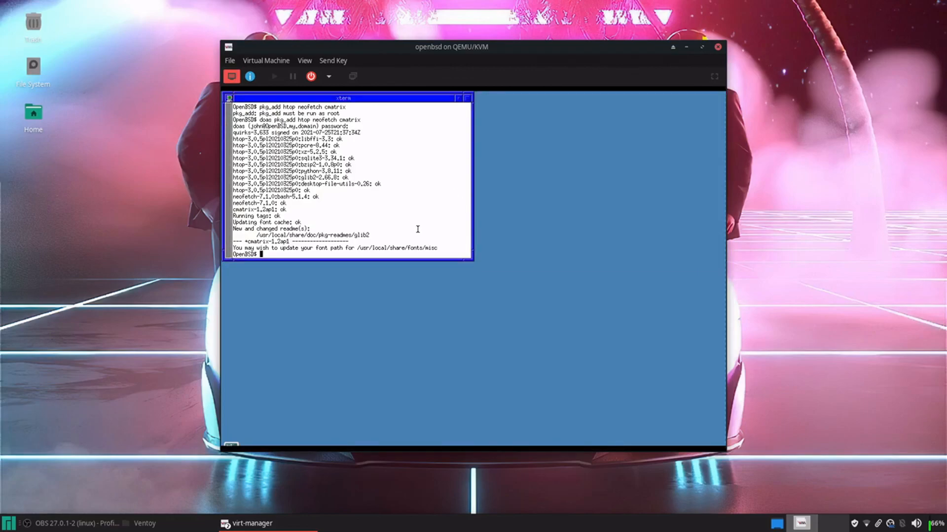
Clear the terminal and install dbus and avahi, rerunning pkg_add with doas after the non-root refusal
{"action": "key", "text": "ctrl+l"}
{"action": "type", "text": "pkg_add dbus avahi"}
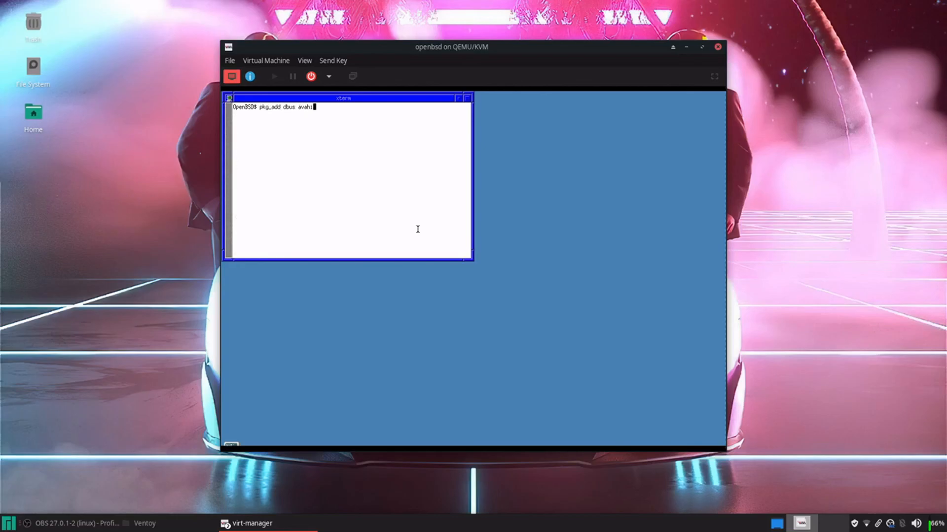
{"action": "key", "text": "Return"}
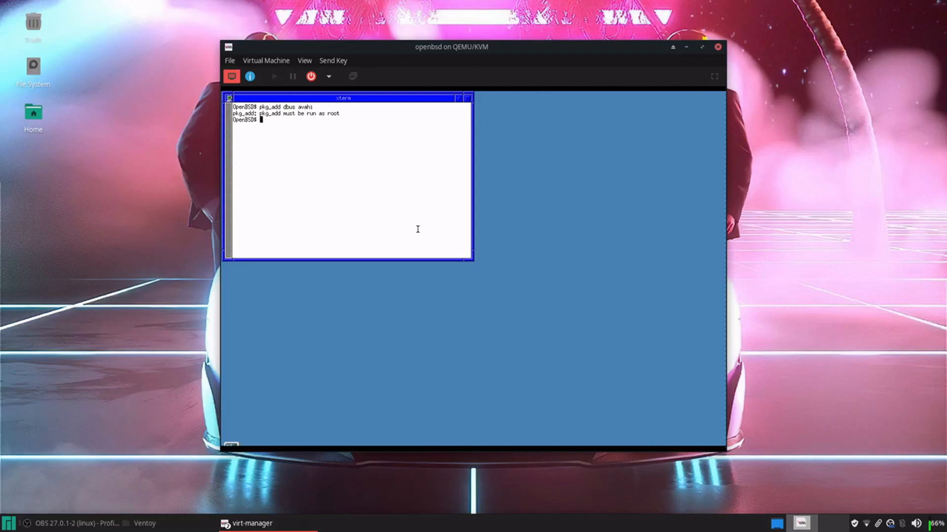
{"action": "key", "text": "Up"}
{"action": "key", "text": "Left"}
{"action": "key", "text": "Left"}
{"action": "key", "text": "Left"}
{"action": "key", "text": "Left"}
{"action": "key", "text": "Left"}
{"action": "key", "text": "Left"}
{"action": "key", "text": "Left"}
{"action": "key", "text": "Left"}
{"action": "key", "text": "Left"}
{"action": "key", "text": "Left"}
{"action": "key", "text": "Left"}
{"action": "key", "text": "Left"}
{"action": "key", "text": "Left"}
{"action": "key", "text": "Left"}
{"action": "key", "text": "Left"}
{"action": "key", "text": "Left"}
{"action": "key", "text": "Left"}
{"action": "key", "text": "Left"}
{"action": "type", "text": "doas"}
{"action": "key", "text": "Return"}
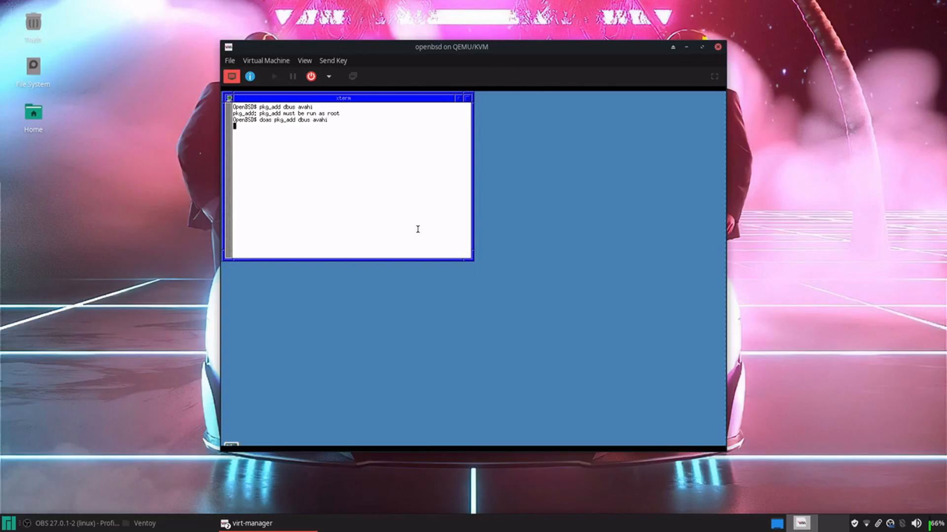